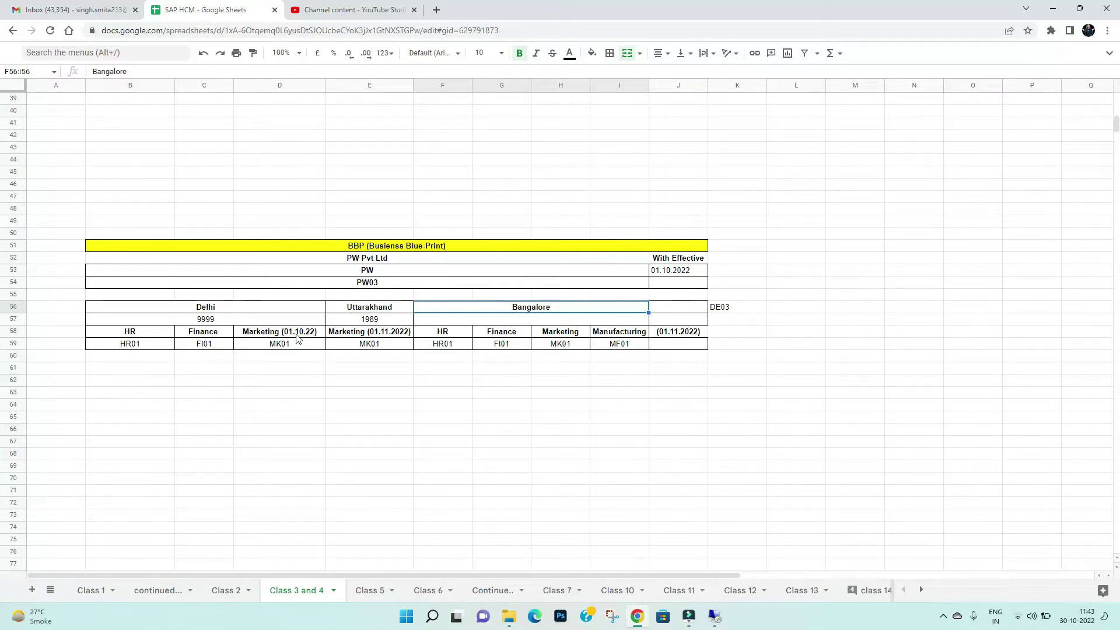
Review the Delhi personnel area, its code and the Uttarakhand entry in the business blueprint table.
left_click(182, 310)
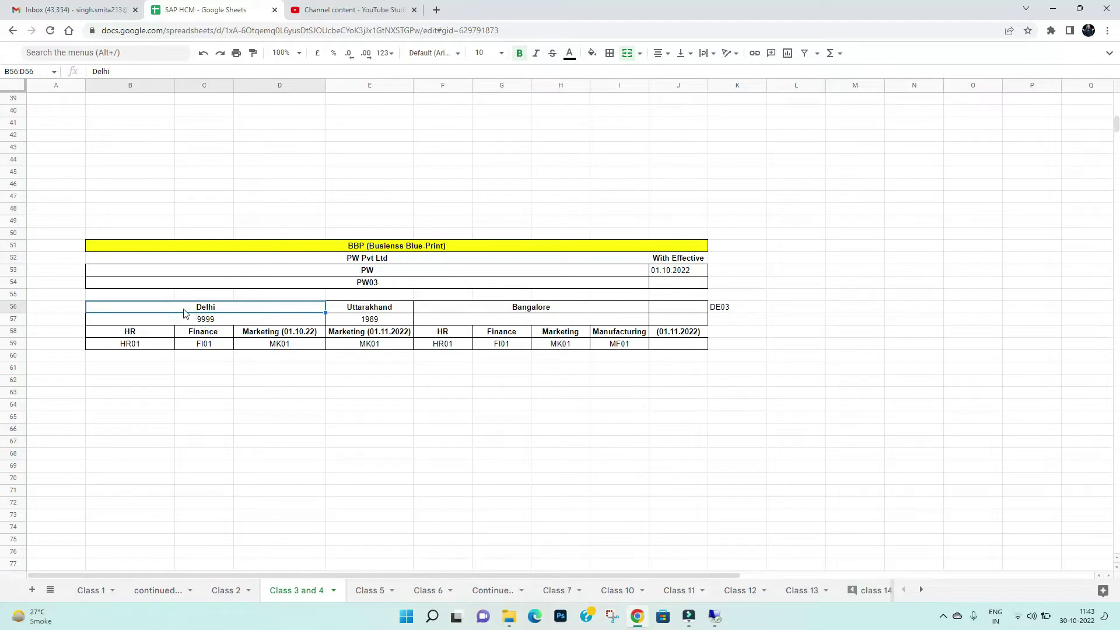
left_click(196, 322)
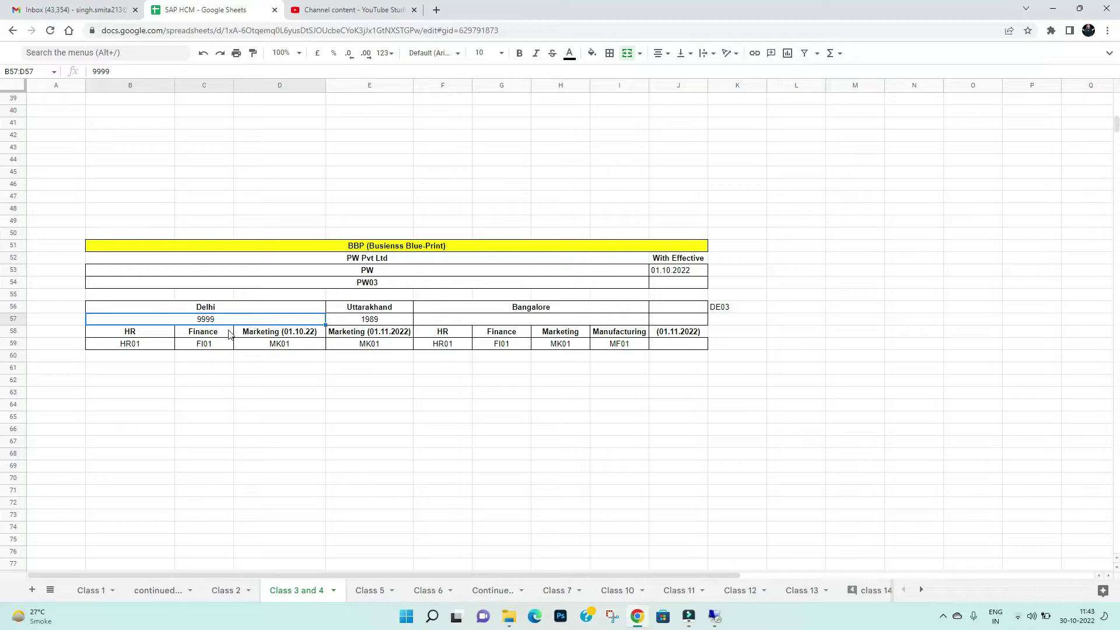
left_click(359, 309)
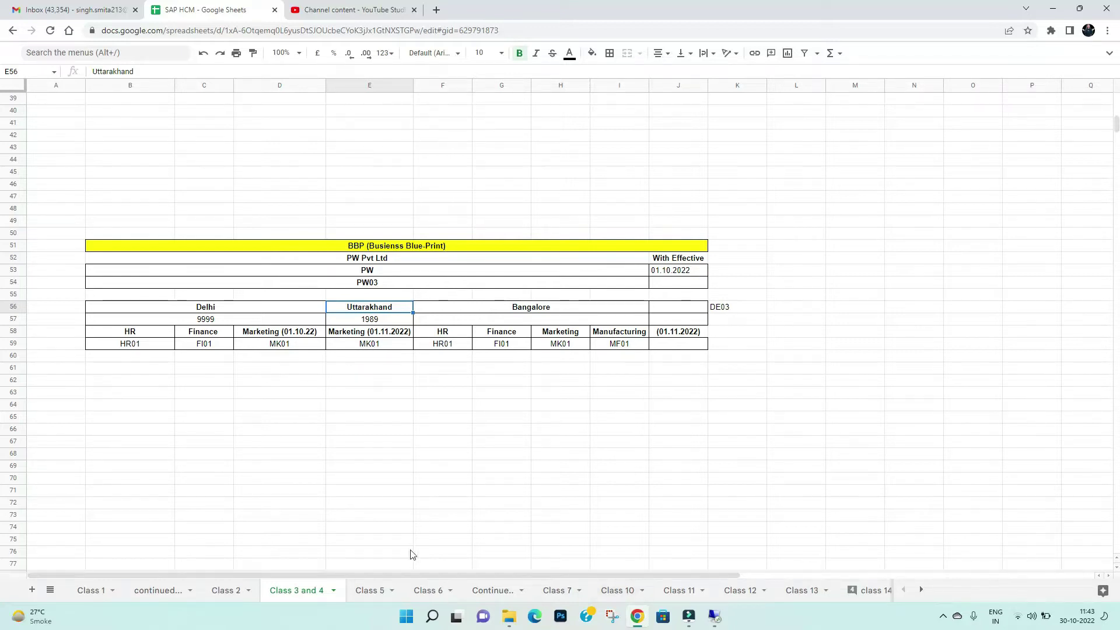
Switch to the SAP remote session and open the SAP Reference IMG through transaction spro.
left_click(714, 617)
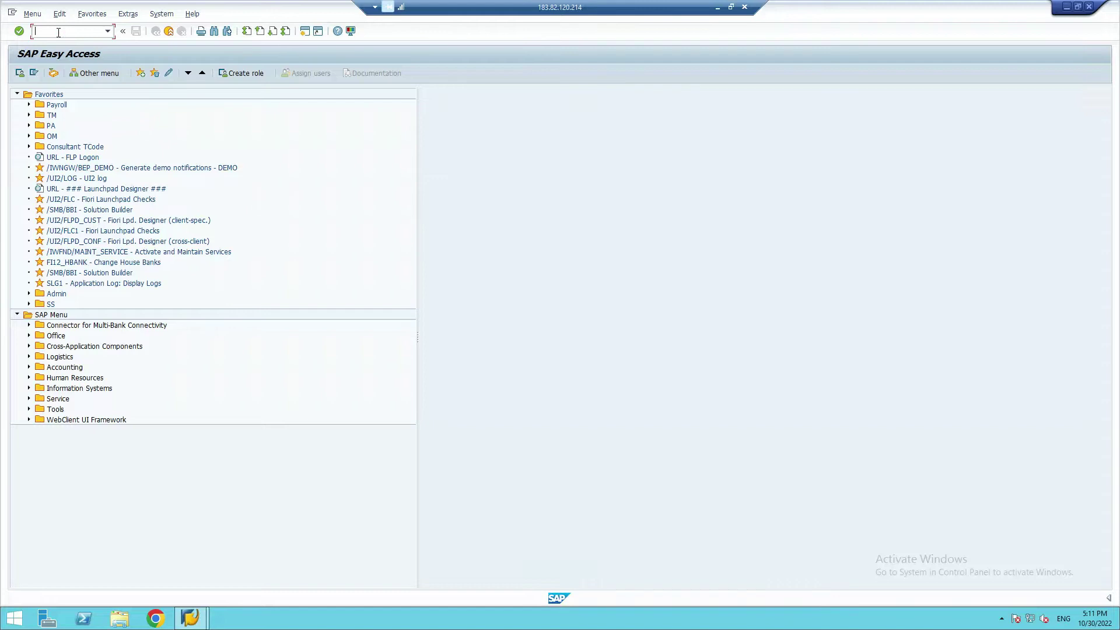
type("spro")
key("Return")
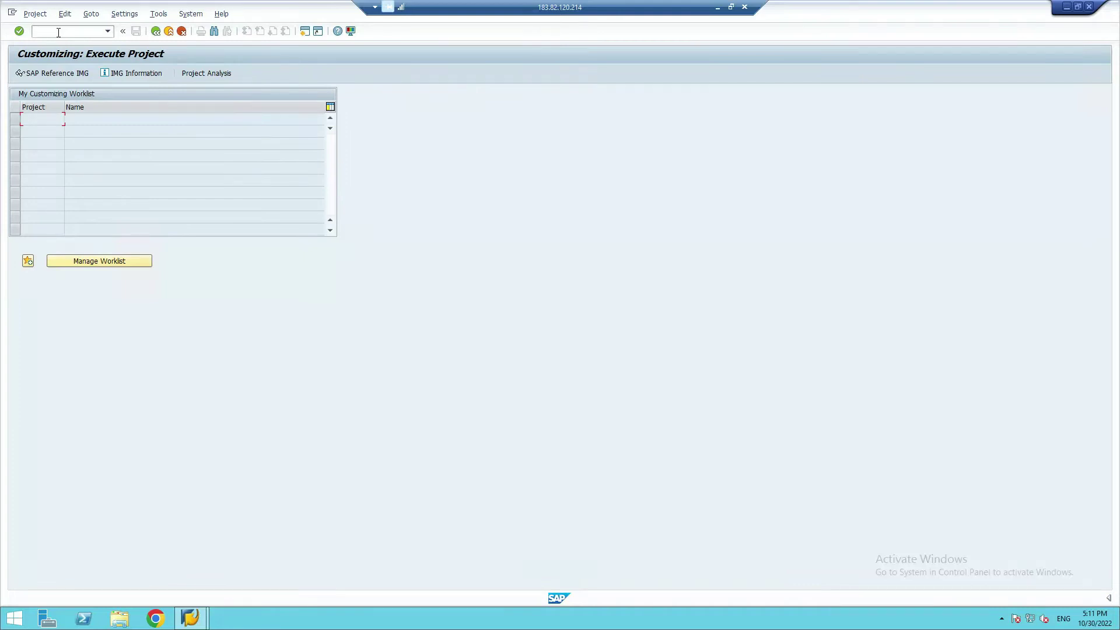
left_click(44, 75)
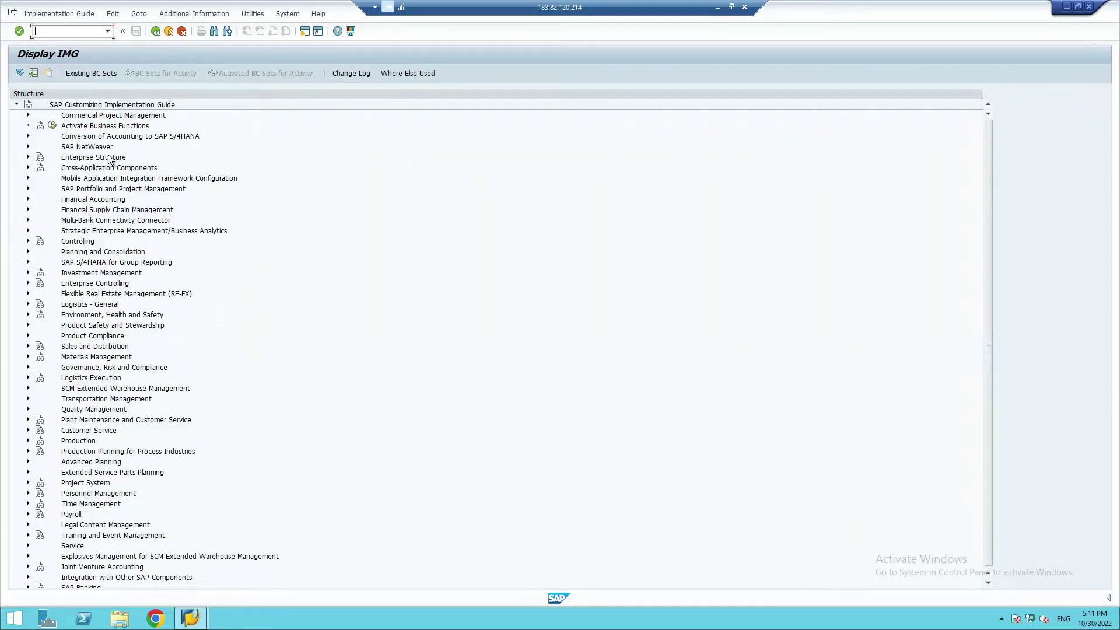
Open the Personnel areas activity under Enterprise Structure, Definition, Human Resources Management in the implementation guide.
left_click(29, 158)
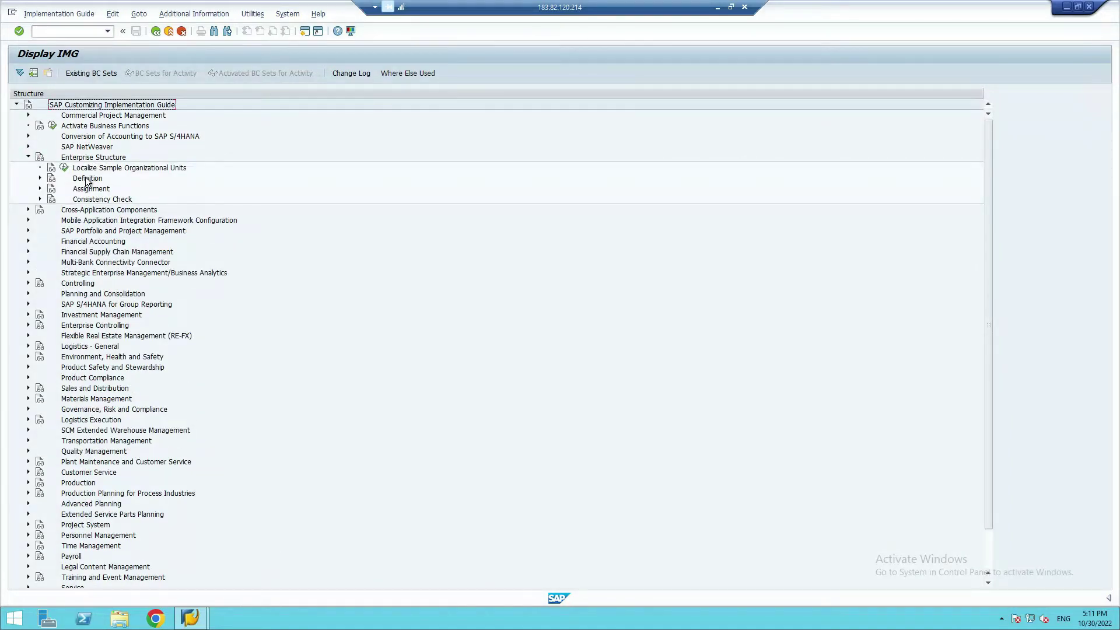
left_click(40, 178)
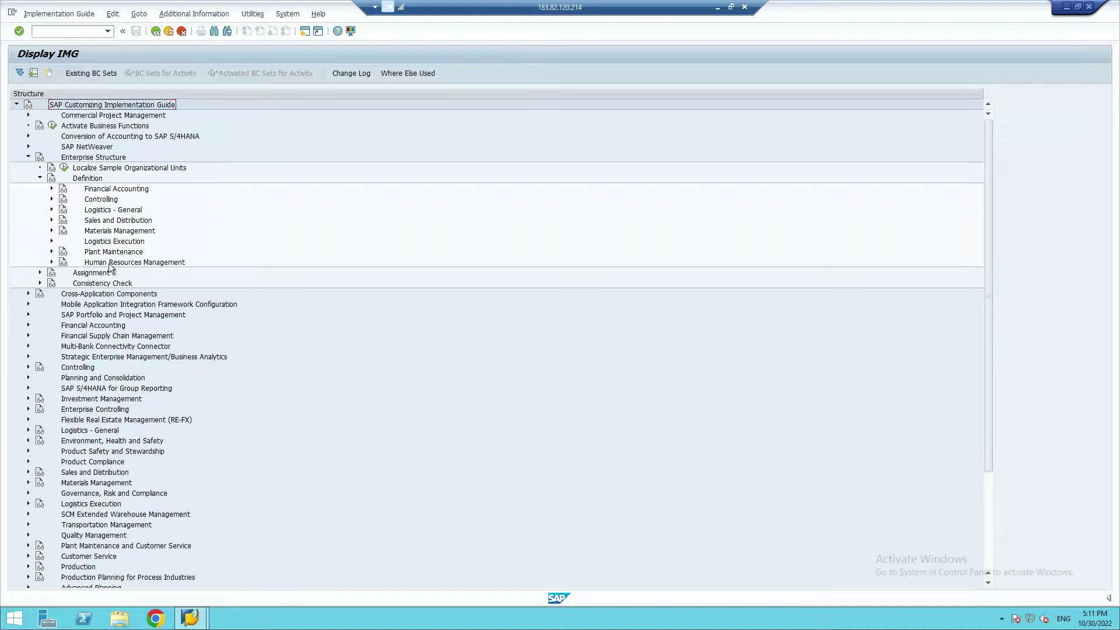
left_click(51, 262)
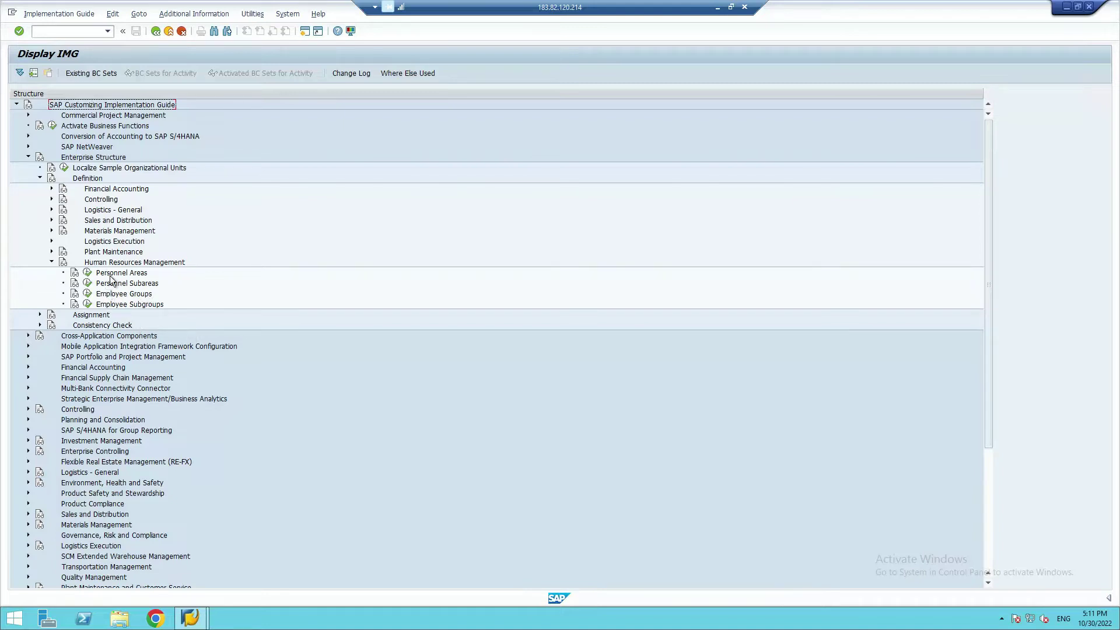
left_click(88, 272)
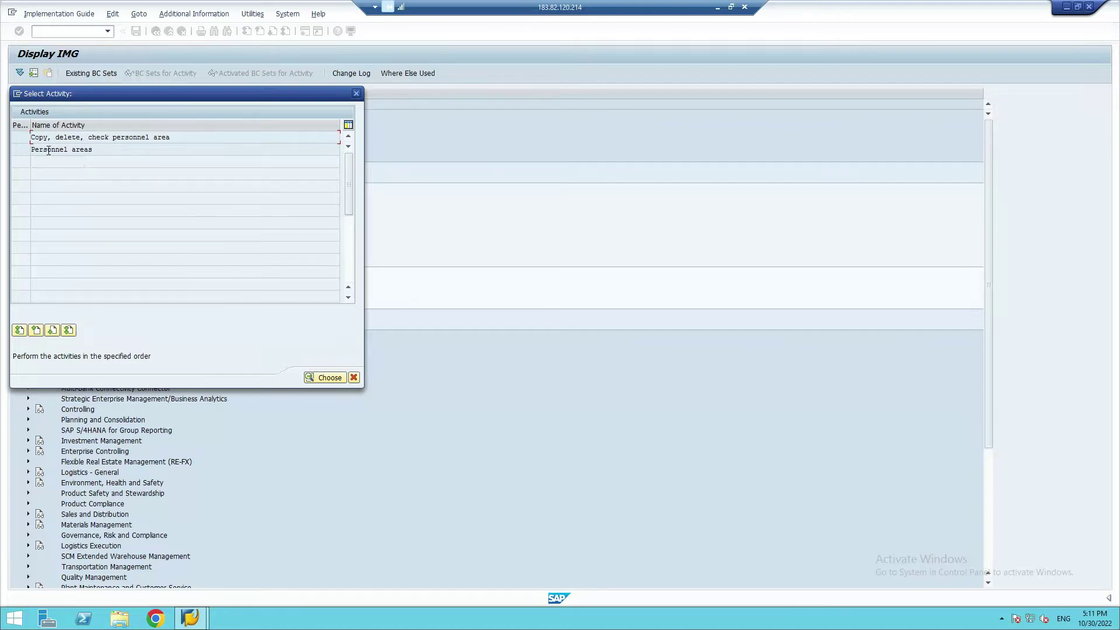
double_click(68, 150)
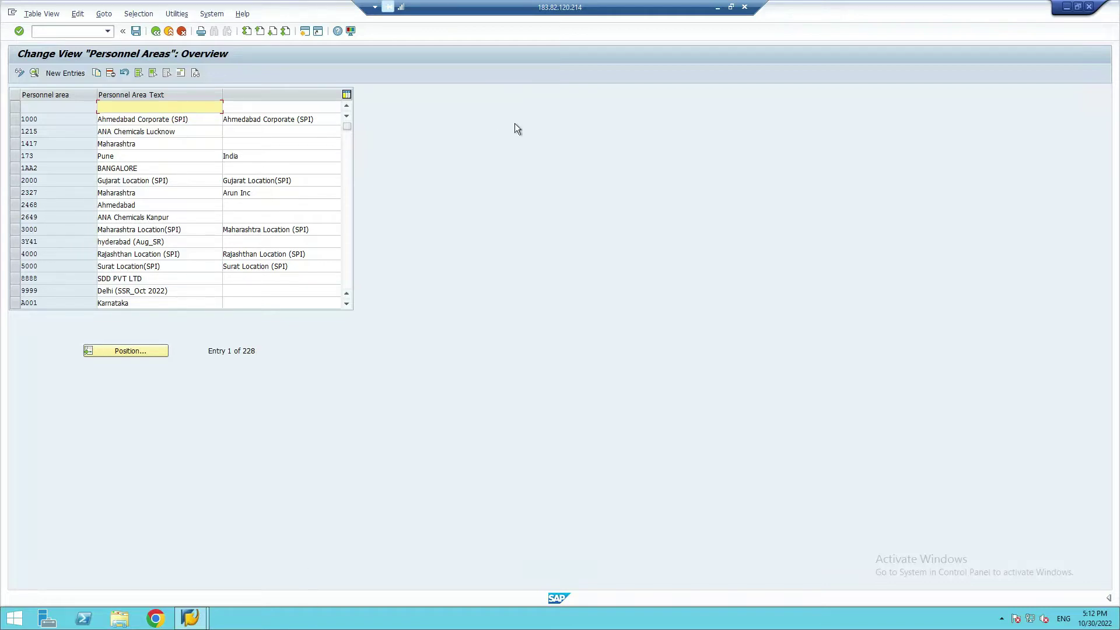
Check the Uttarakhand personnel area code in the Google Sheets blueprint, then return to the SAP session.
left_click(718, 8)
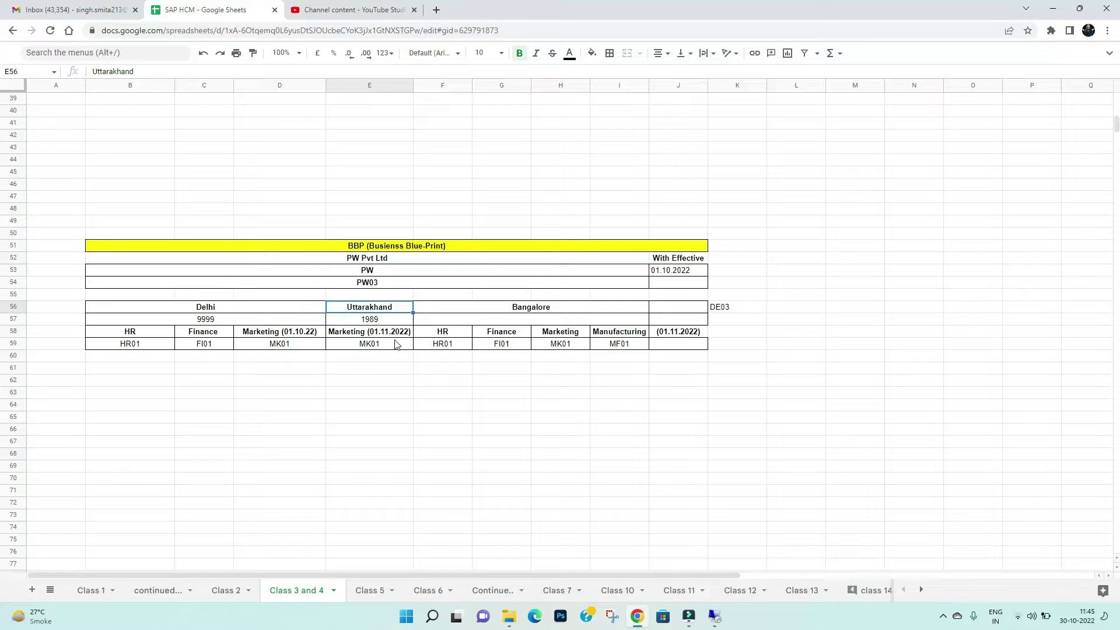
left_click(368, 322)
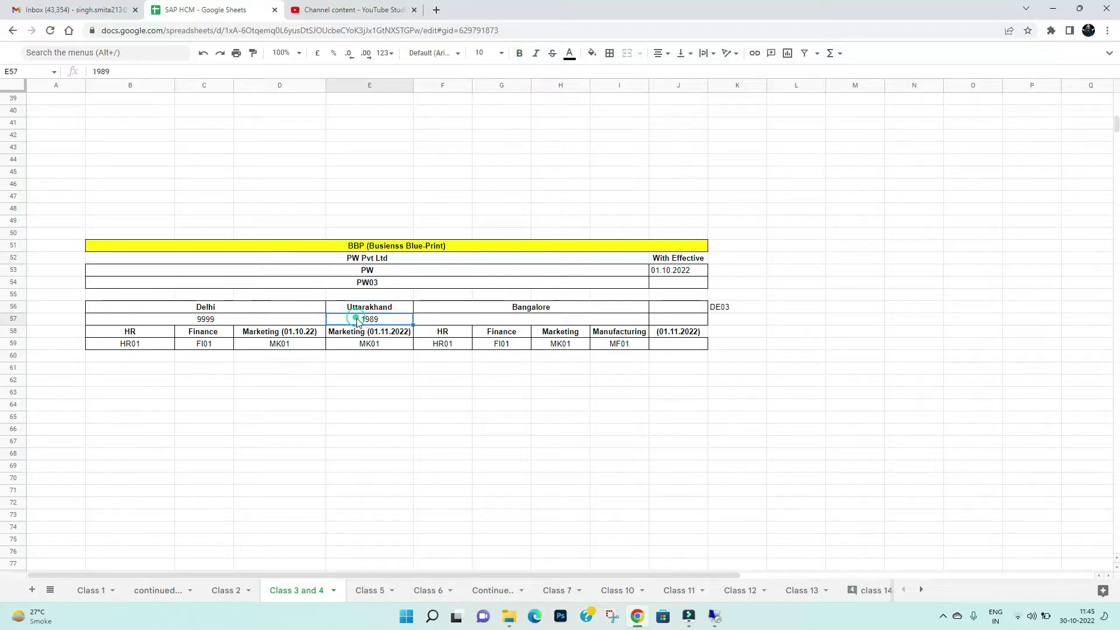
left_click(714, 616)
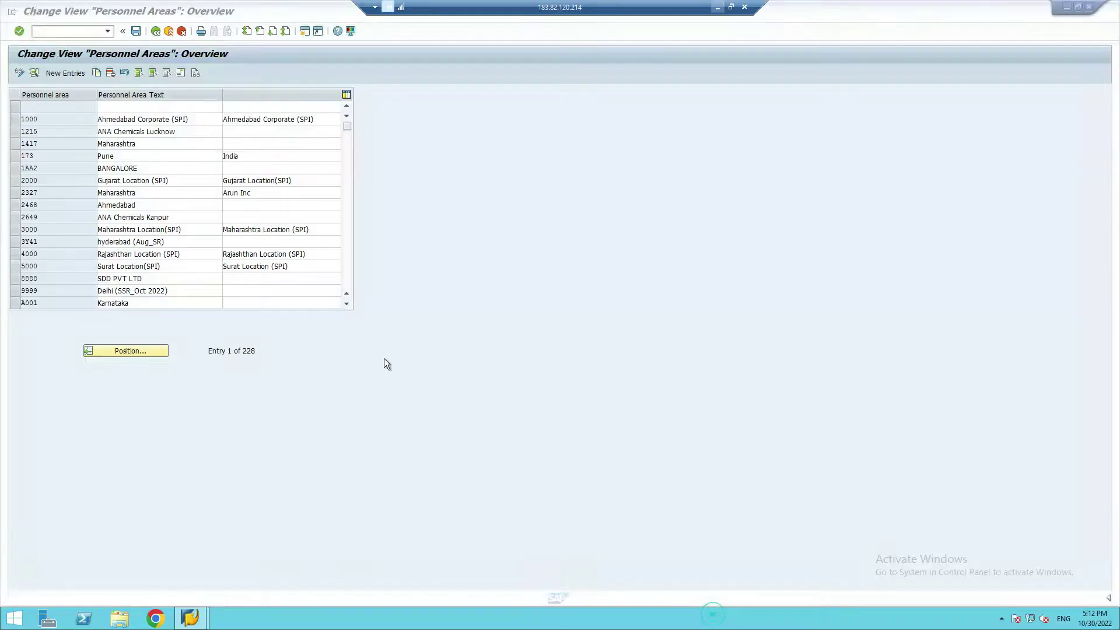
Create a new personnel area entry with code 1989 and the text "Uttarakhand (SSR_Oct 2022)".
left_click(59, 75)
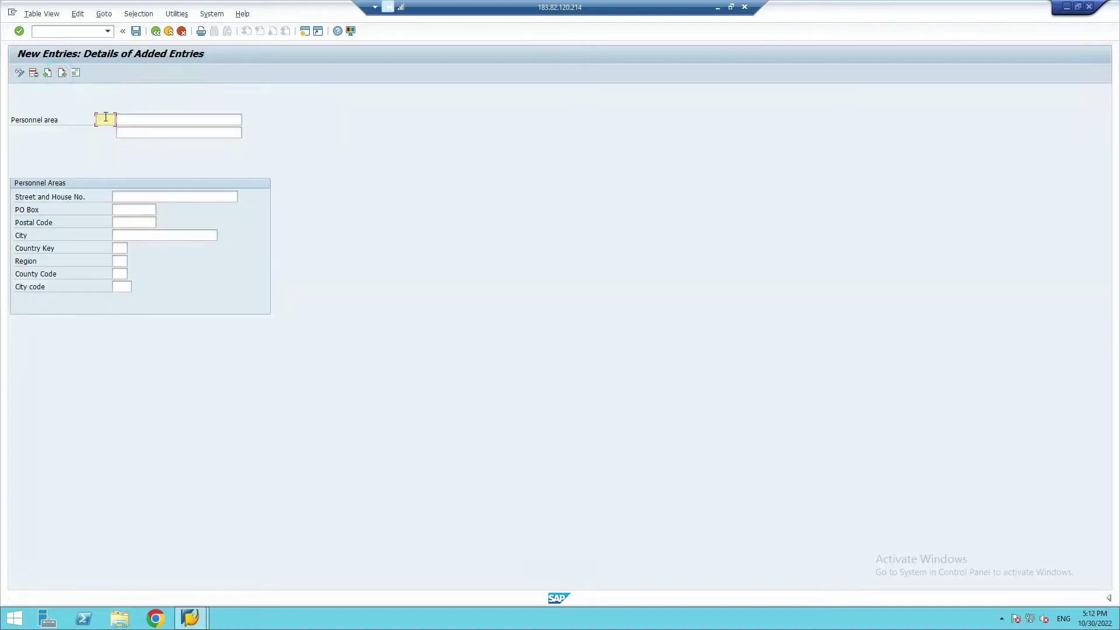
type("1989")
key("Tab")
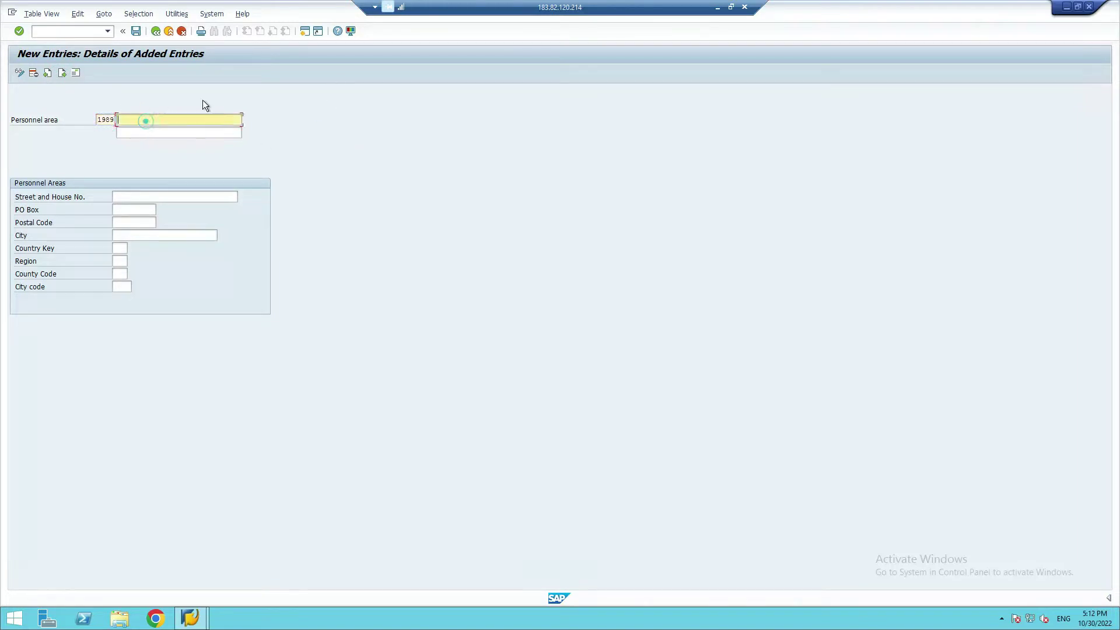
left_click(158, 119)
type("Uttarakhand")
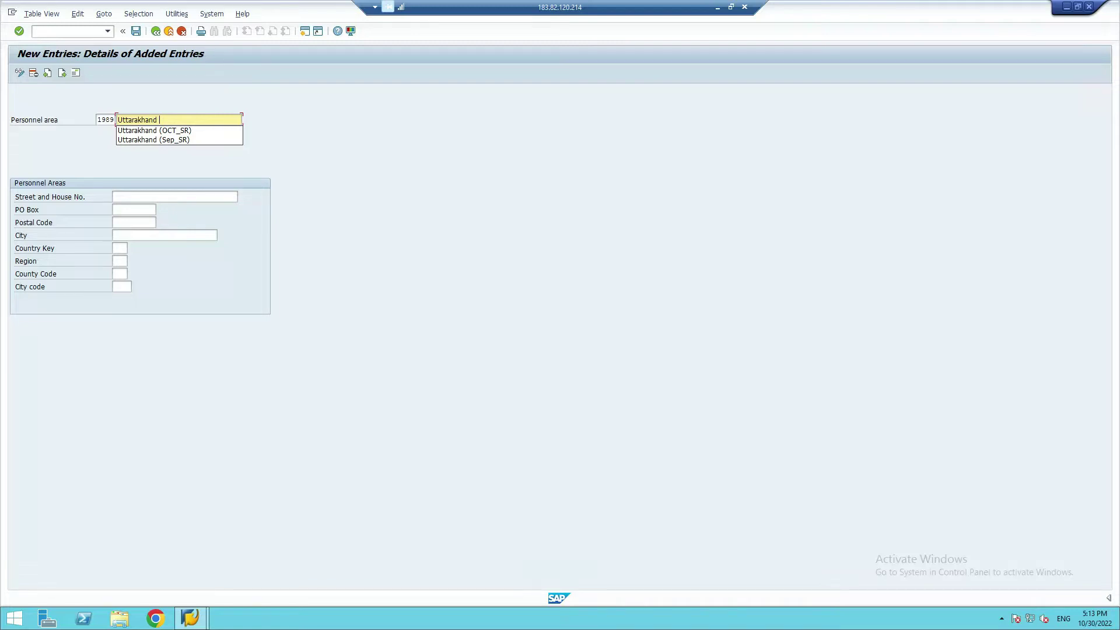
type("(SS")
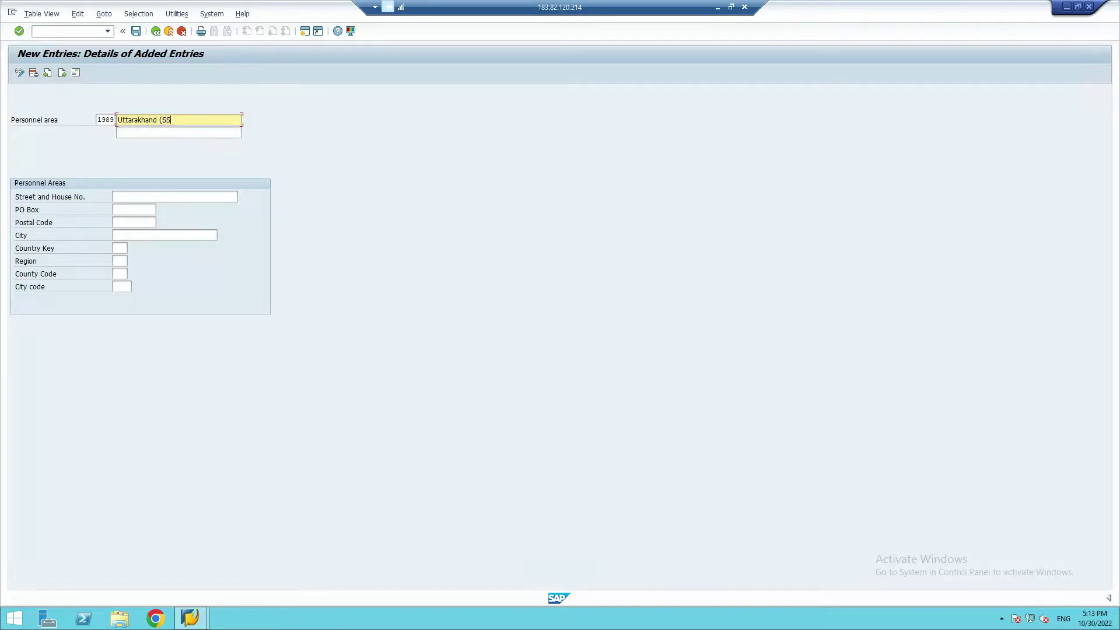
type("R_Oct 2022)")
key("Tab")
key("Tab")
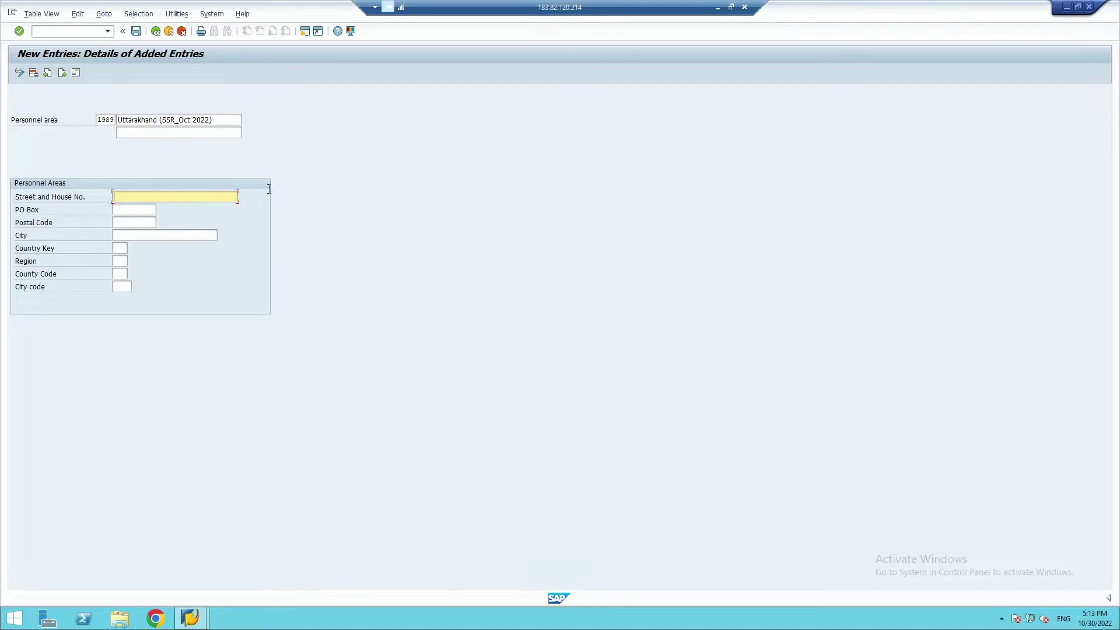
Set the personnel area's country key to IN and choose region UT (Uttarakhand) from the list of regions.
left_click(123, 250)
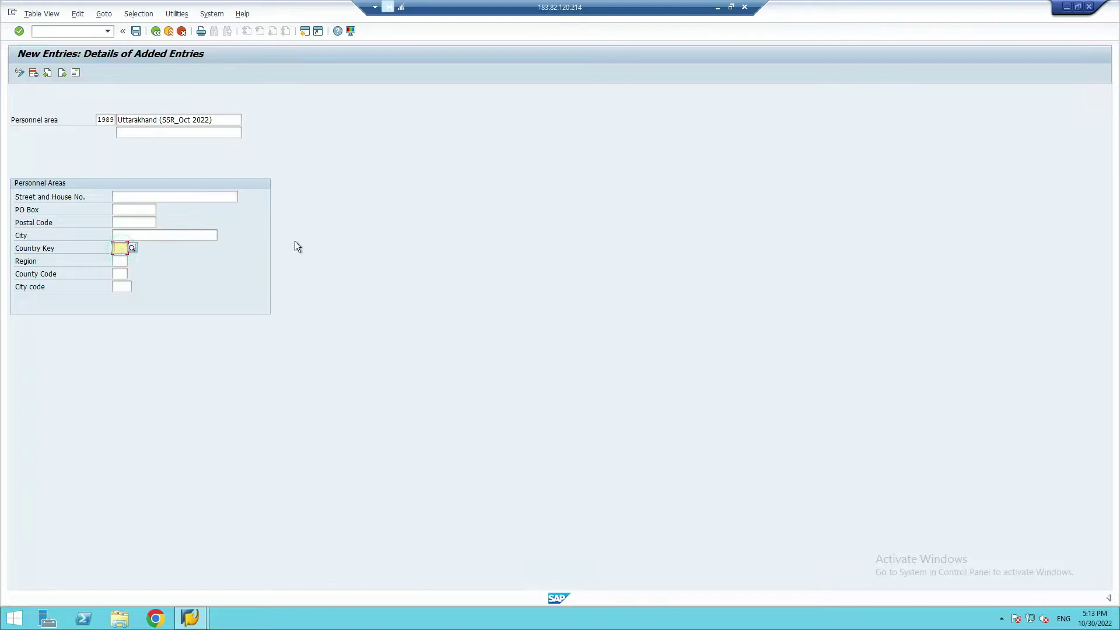
type("IN")
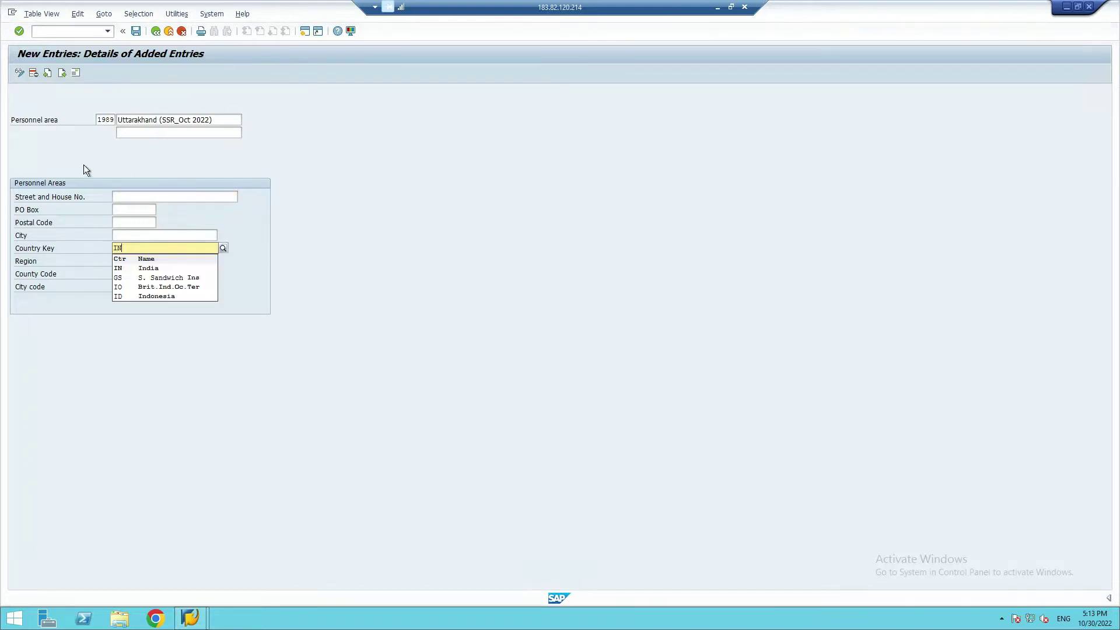
left_click(120, 272)
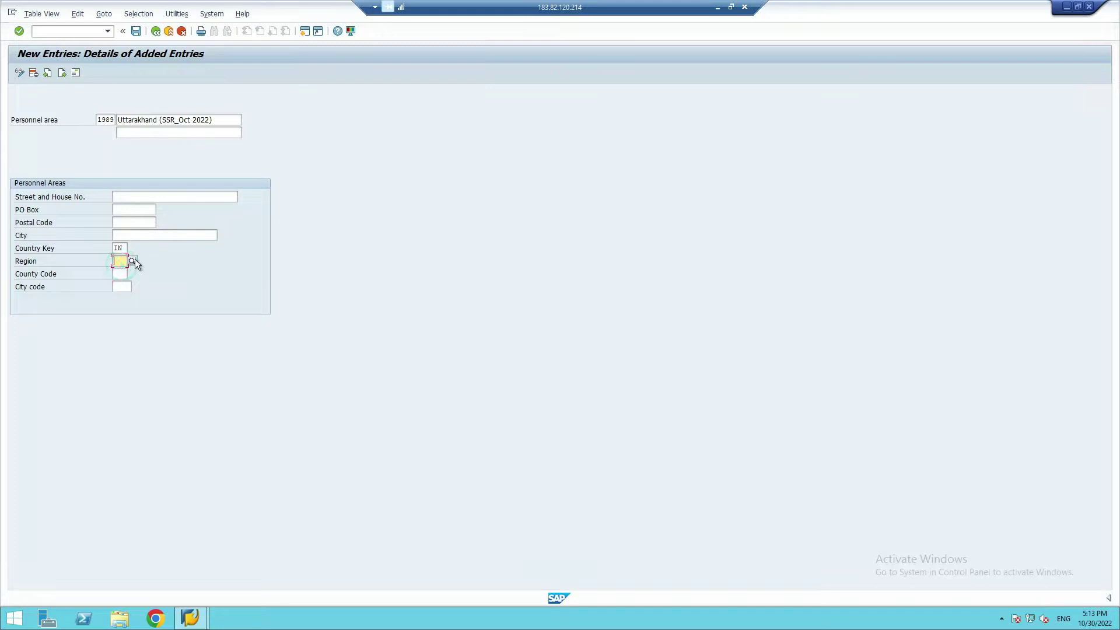
left_click(132, 262)
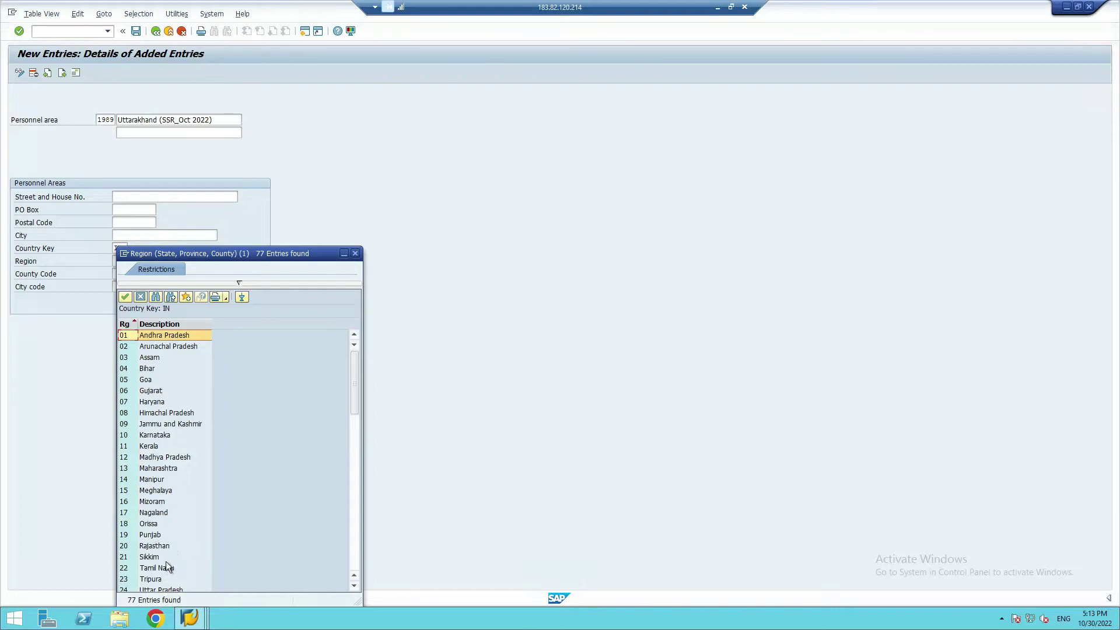
left_click_drag(353, 396, 355, 524)
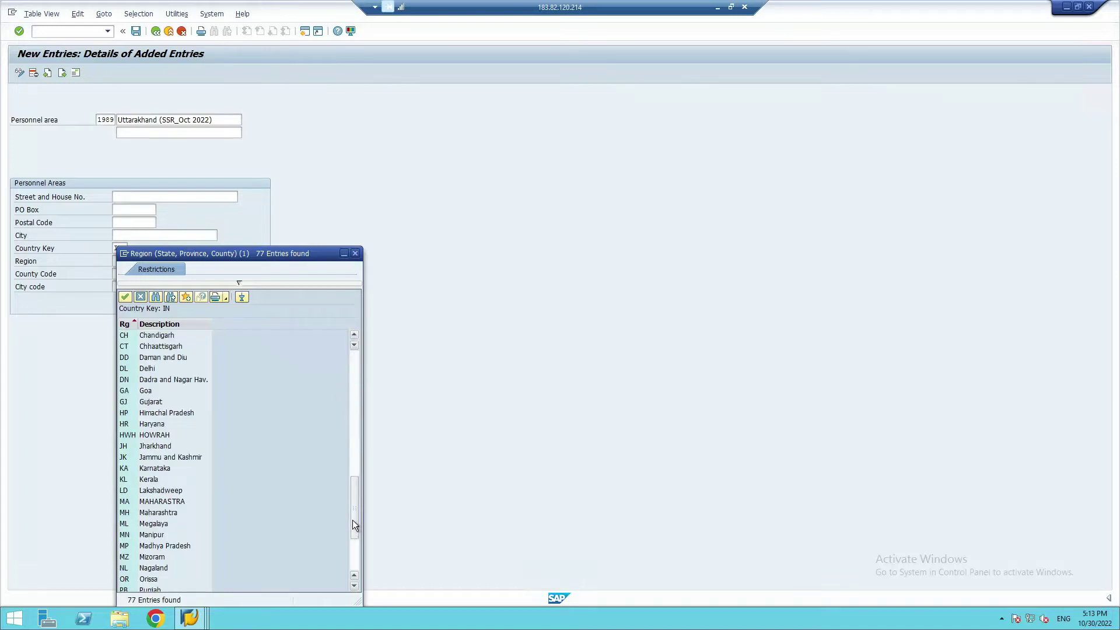
left_click_drag(356, 519, 358, 578)
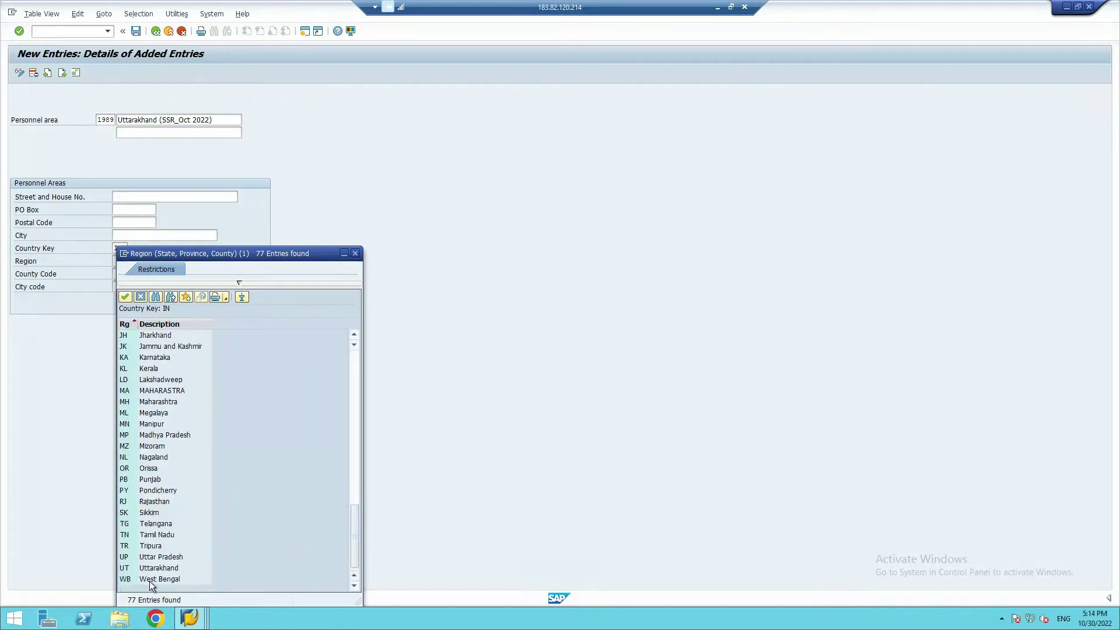
double_click(124, 566)
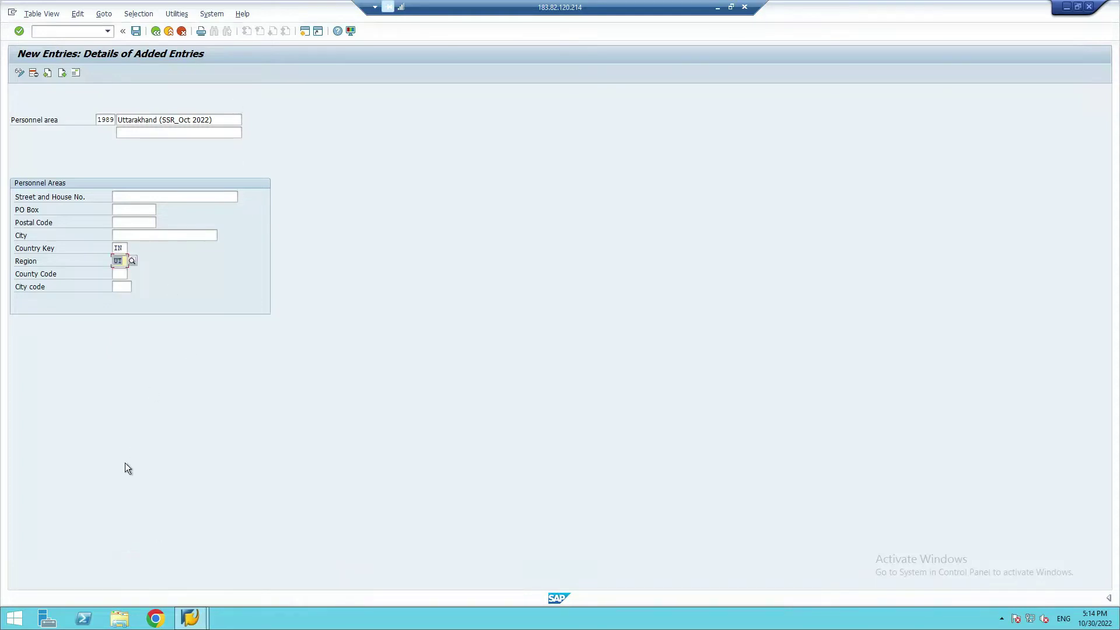
Save the new personnel area with country IN and region UT in its address, accepting the proposed customizing request.
left_click(19, 31)
left_click(135, 30)
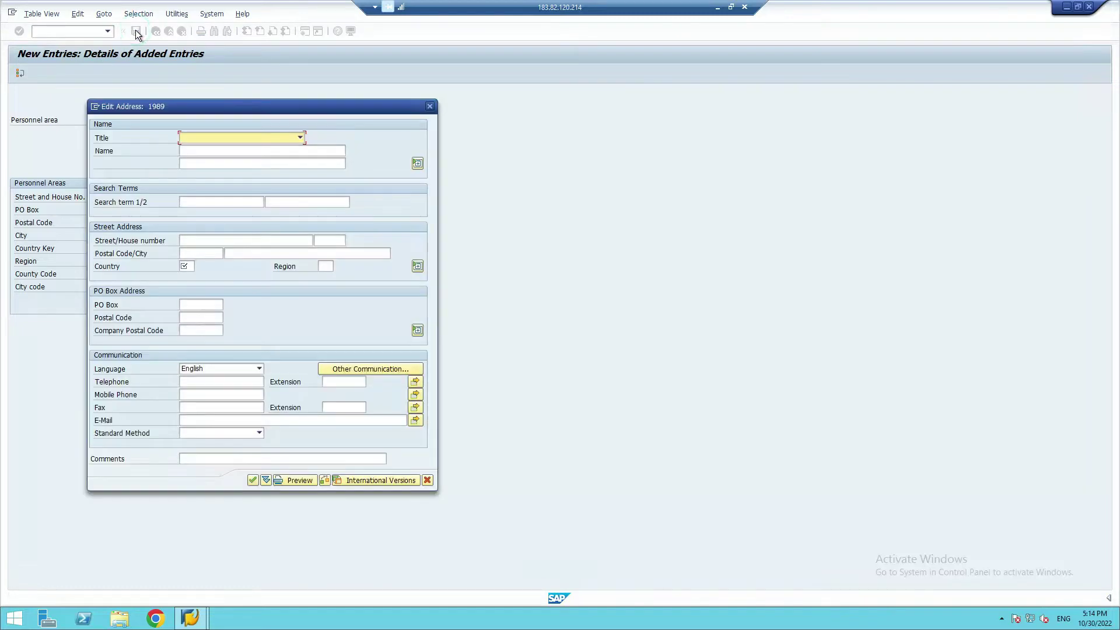
left_click(187, 264)
type("IN")
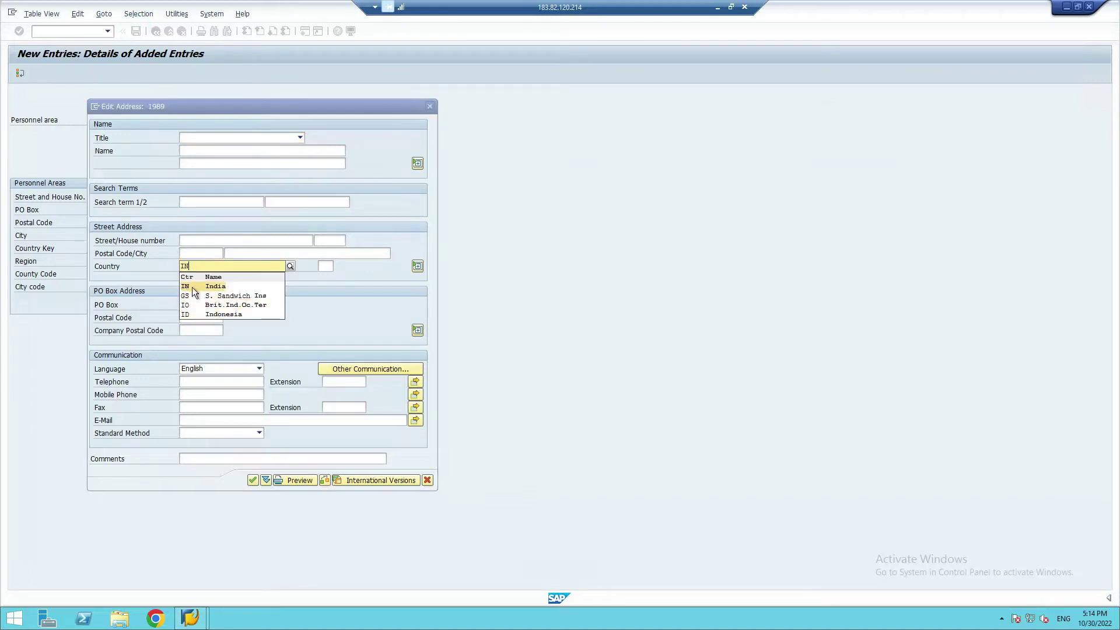
left_click(194, 288)
left_click(325, 266)
type("UT")
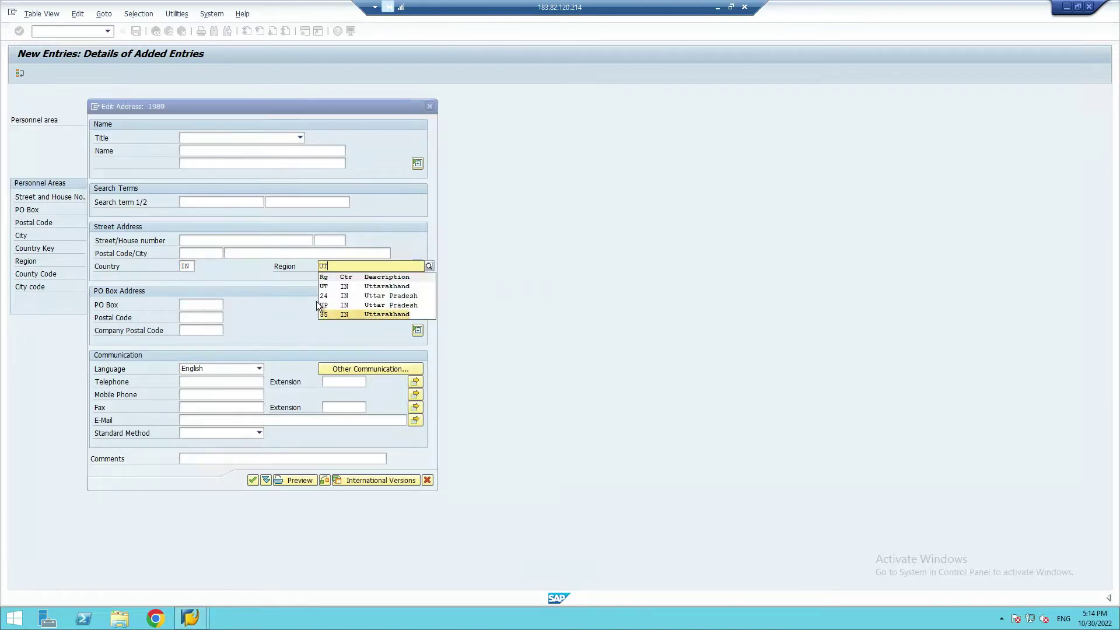
left_click(326, 285)
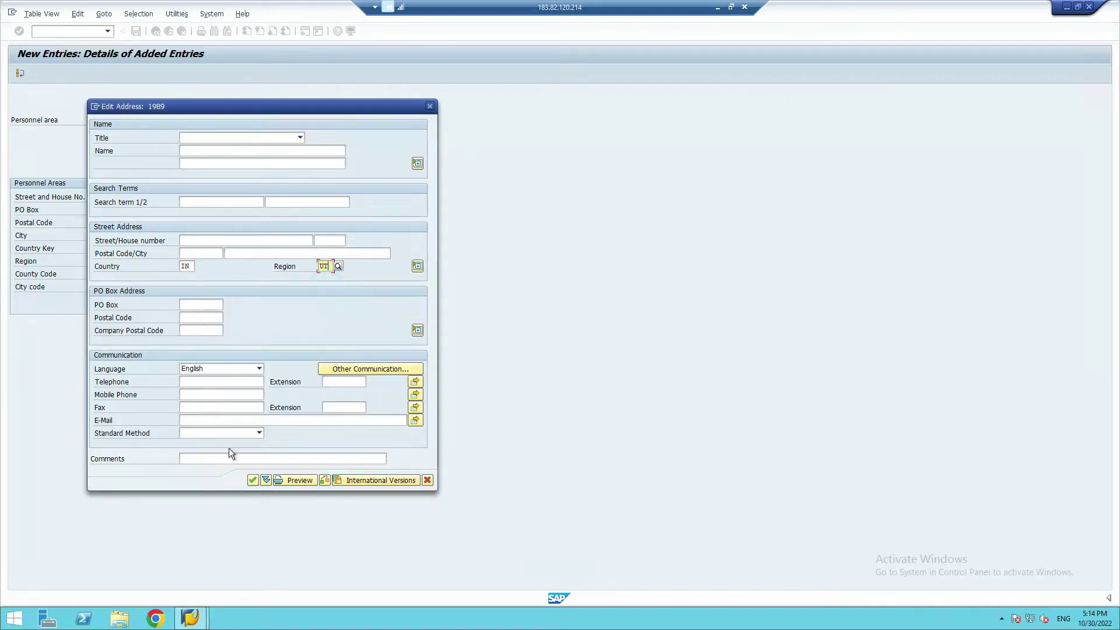
left_click(254, 481)
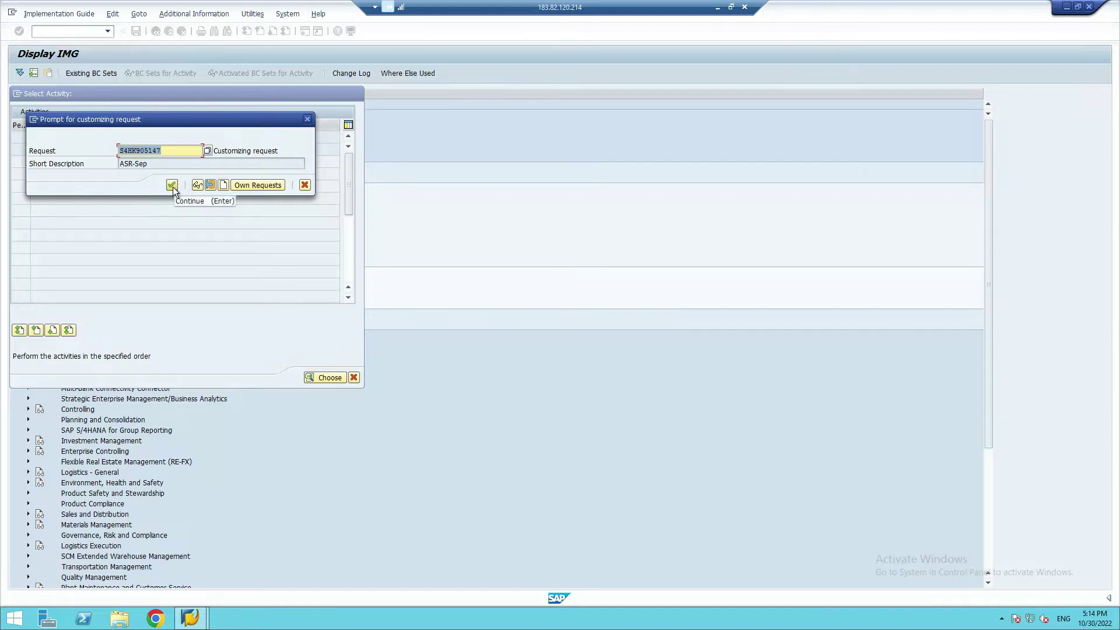
left_click(172, 186)
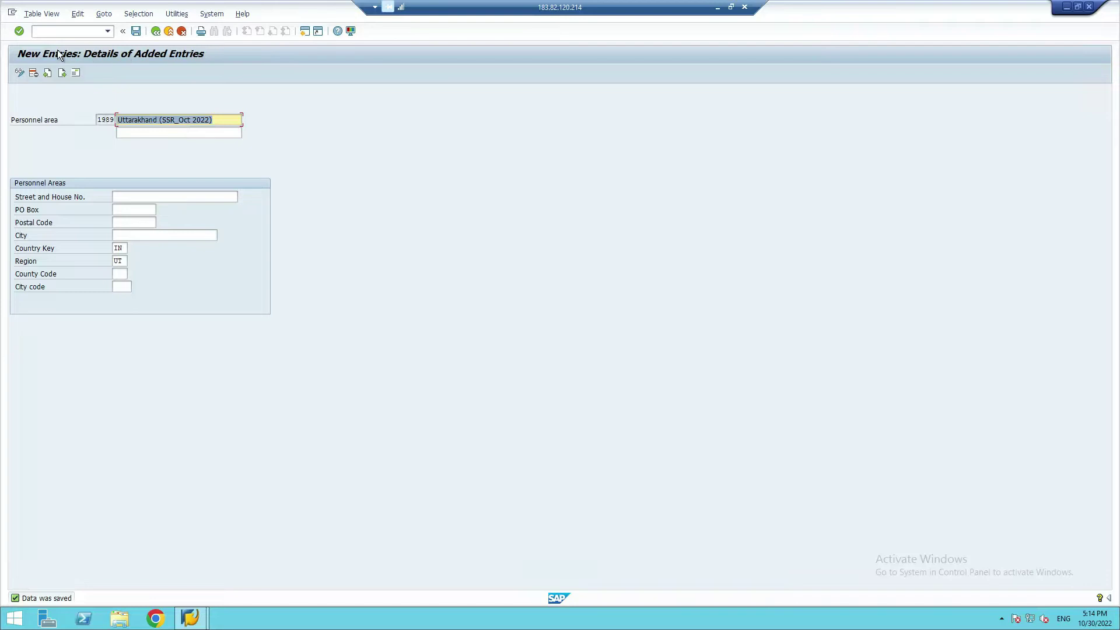
Return to the personnel areas overview and check the list for an entry with code 1999.
left_click(156, 31)
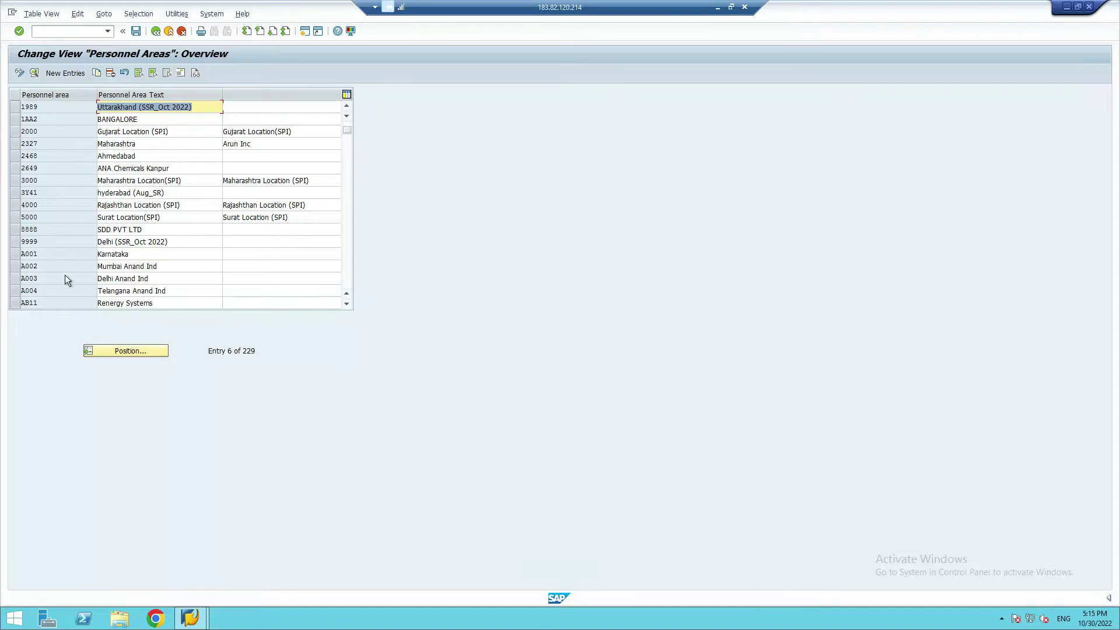
scroll(64, 193, "up", 2)
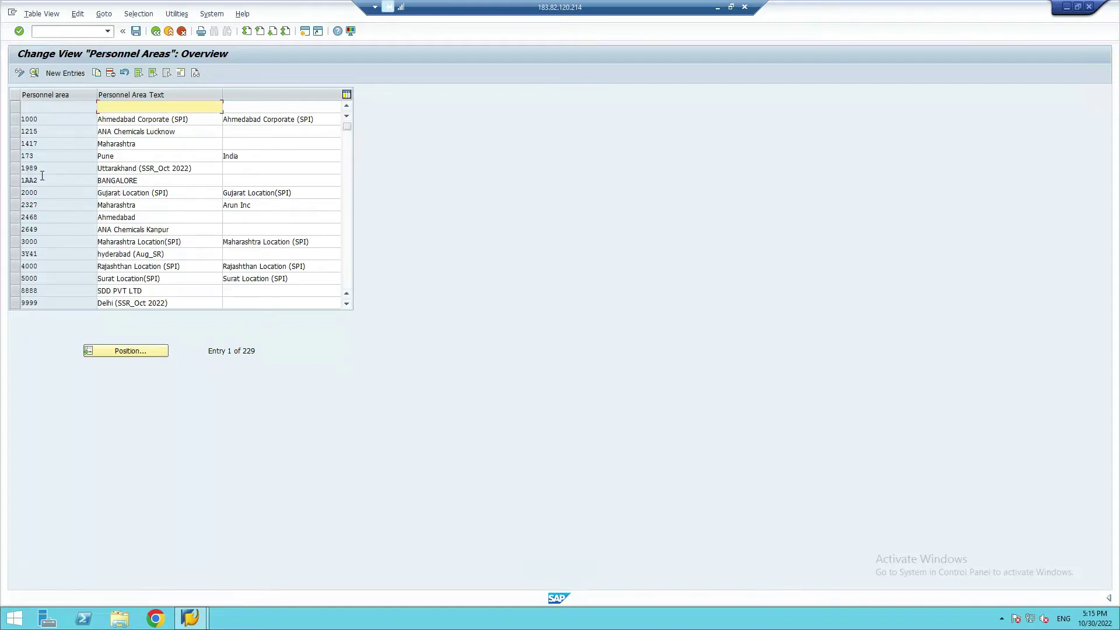
left_click(120, 351)
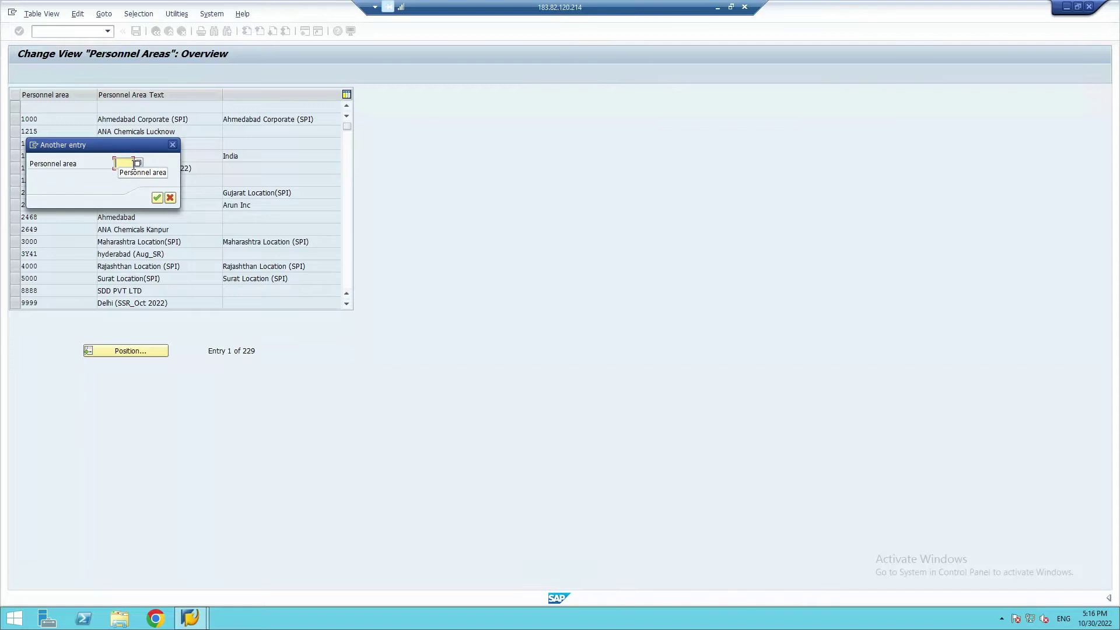
type("1999")
left_click(156, 199)
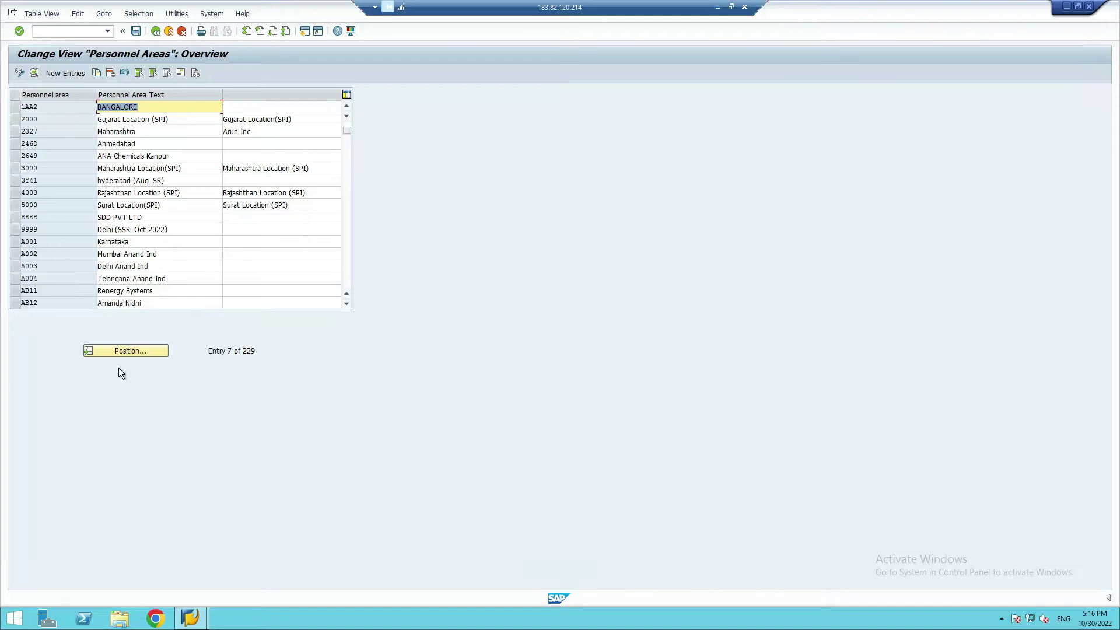
Create a new personnel area entry with code 1999 and the text "Bangalore (SSR_Oct 2022)".
left_click(56, 74)
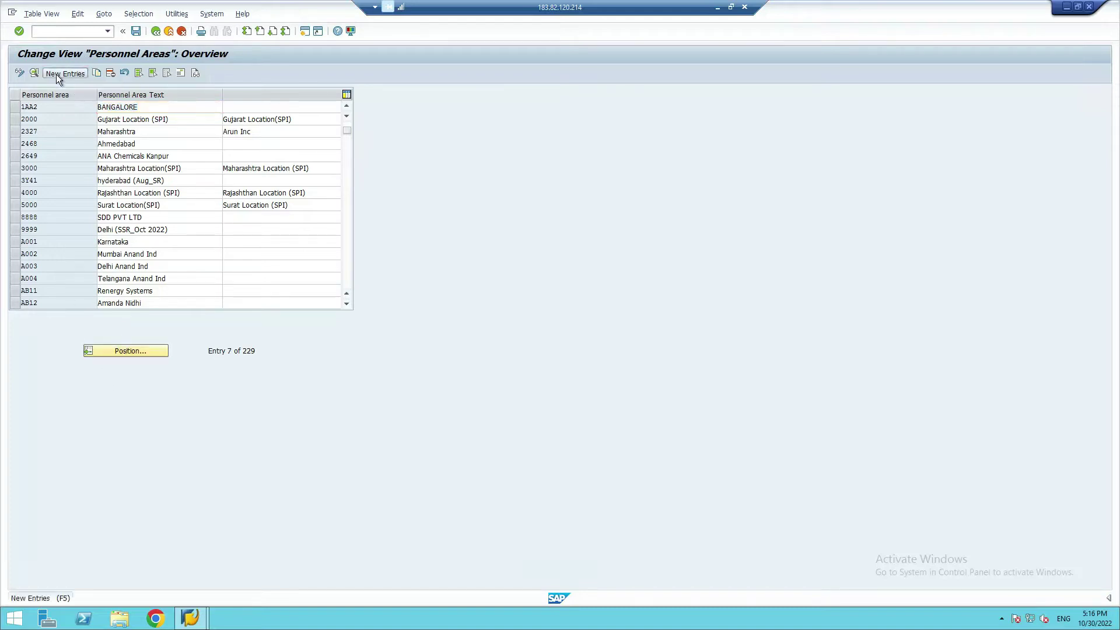
left_click(106, 119)
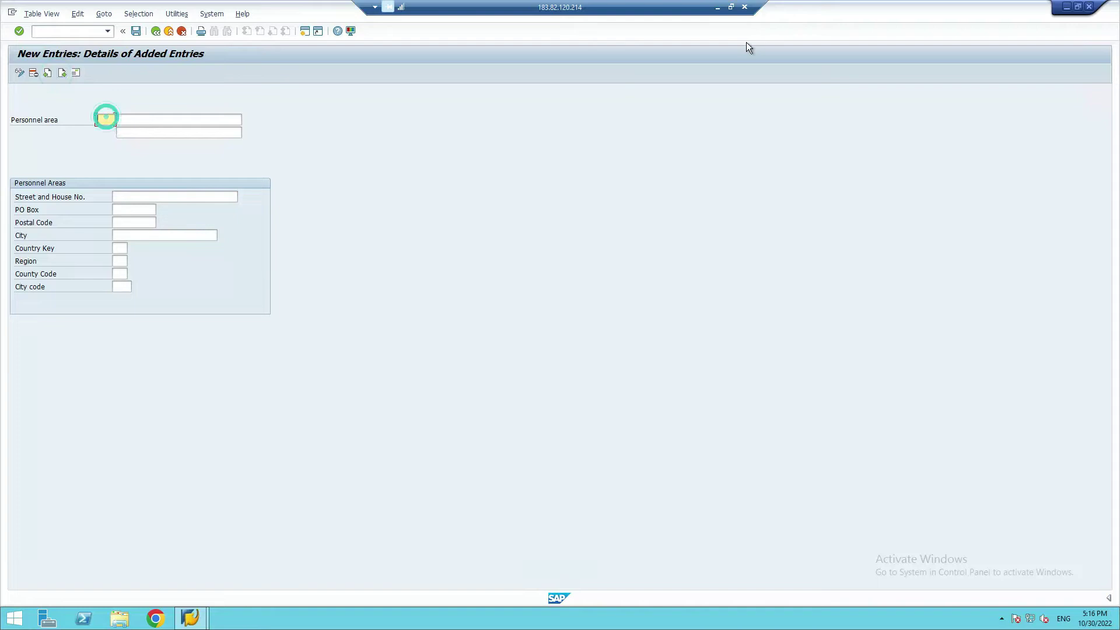
type("1999")
key("Tab")
type("Bangalore")
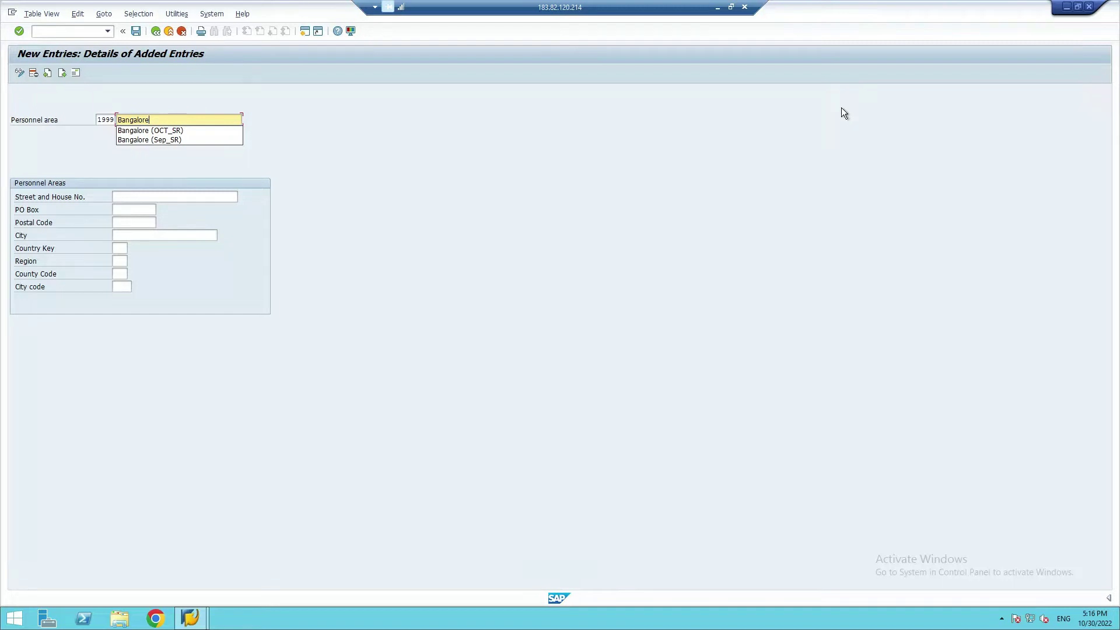
type("(SSR")
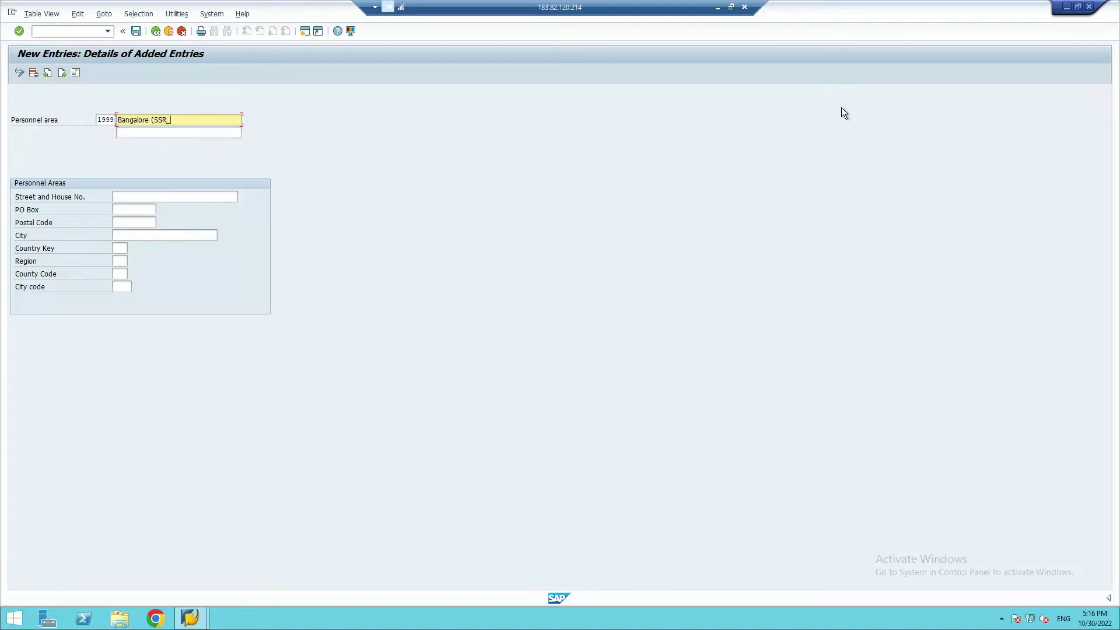
type("_Oct 2022)")
key("Tab")
key("Tab")
key("Tab")
key("Tab")
key("Tab")
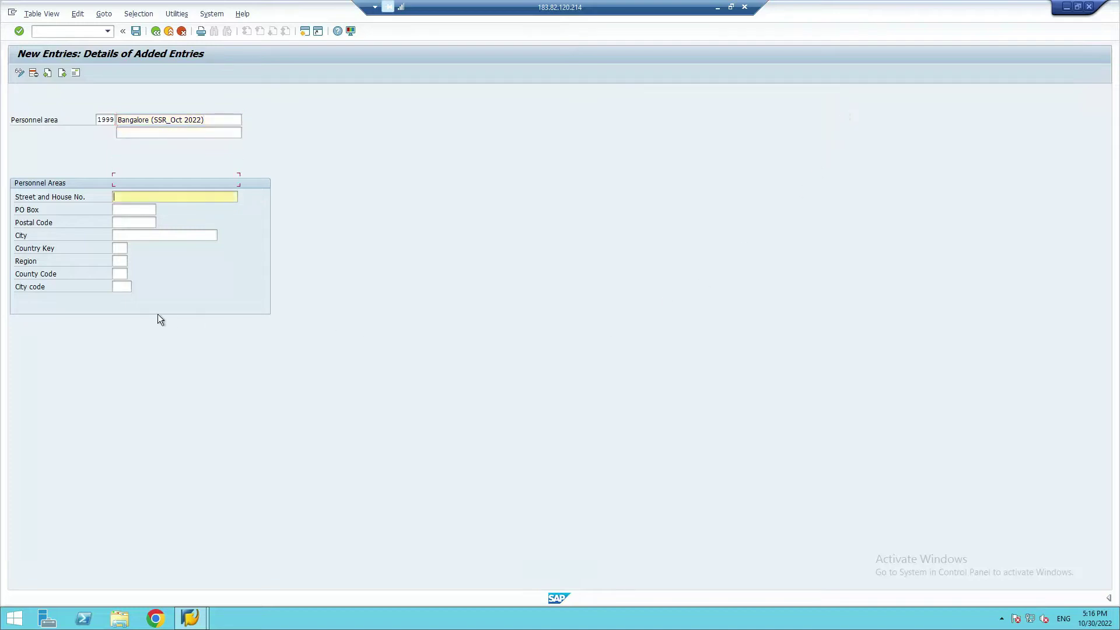
Set the Bangalore personnel area's country key to IN and choose region 10 (Karnataka) from the list of regions.
left_click(119, 251)
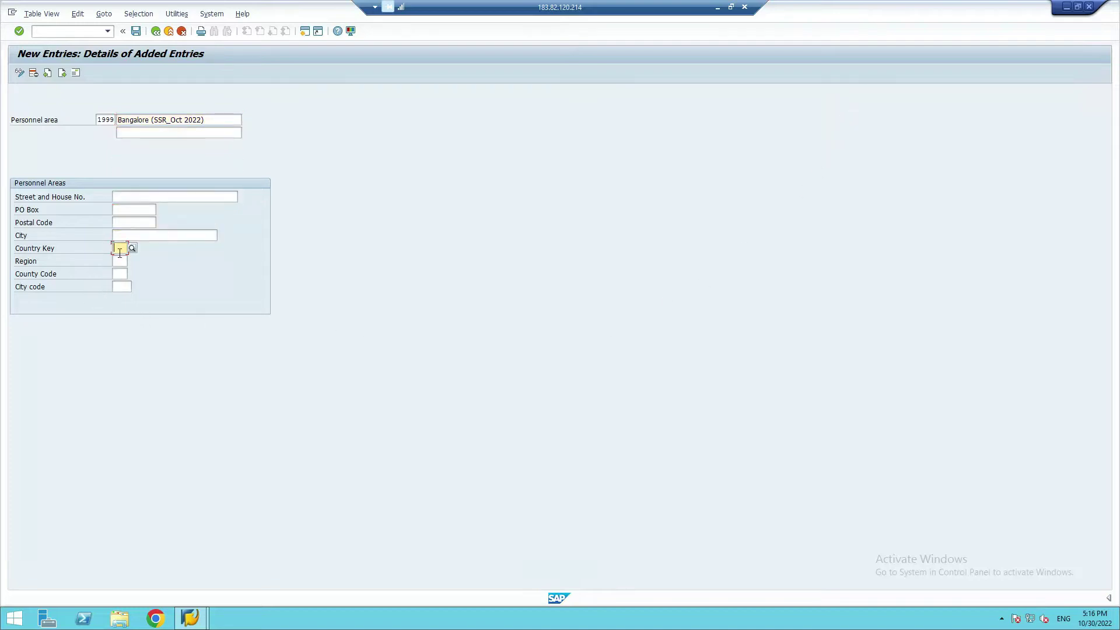
type("IN")
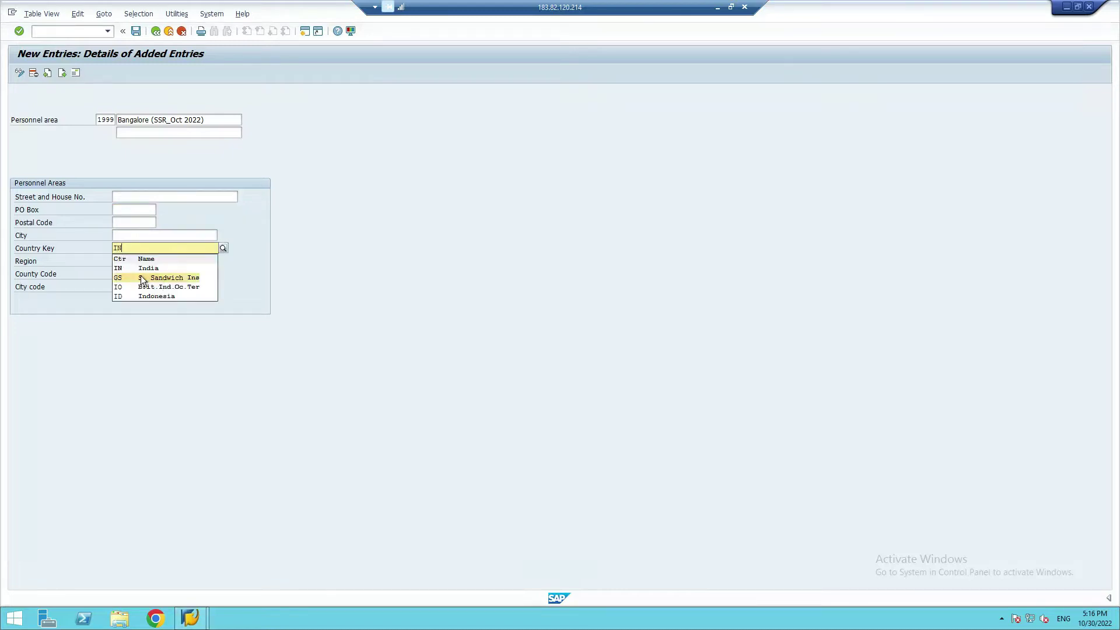
left_click(124, 269)
left_click(121, 261)
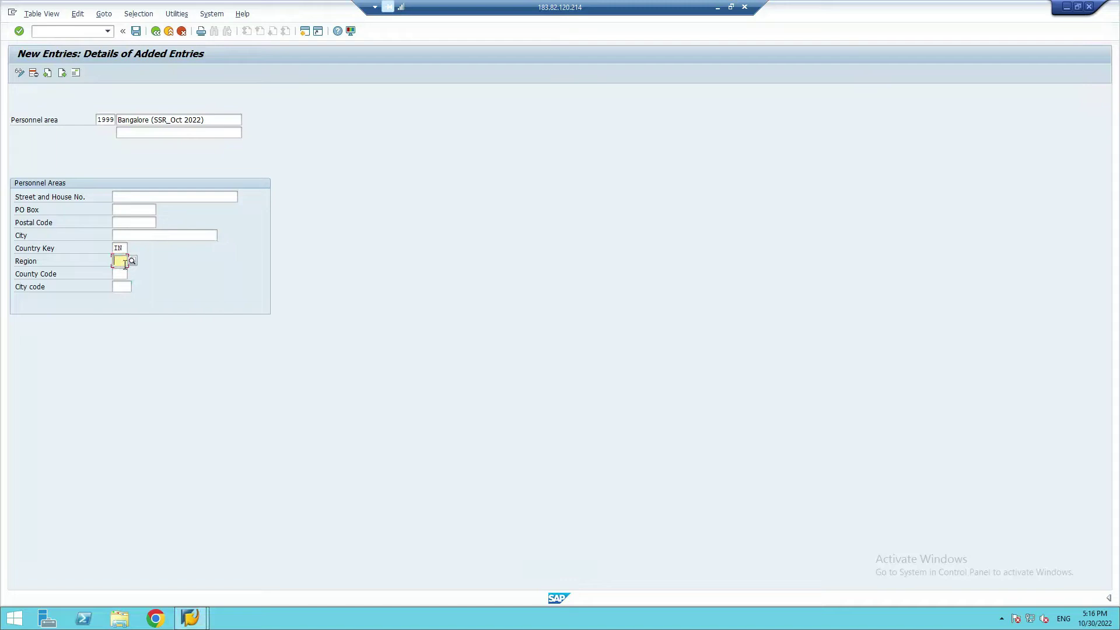
left_click(133, 261)
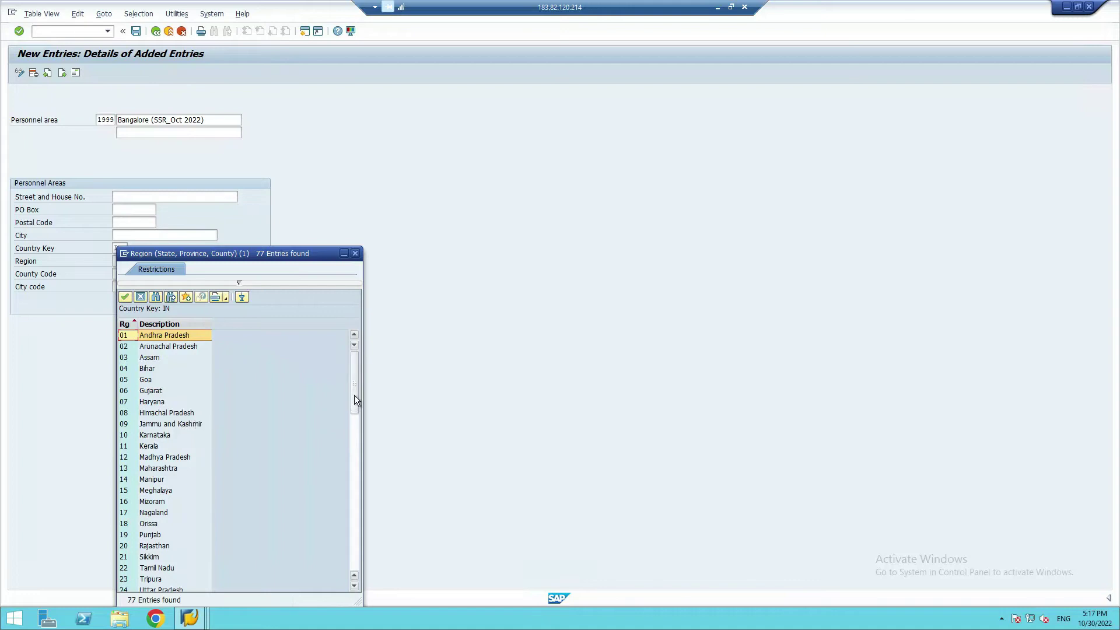
left_click_drag(354, 398, 359, 587)
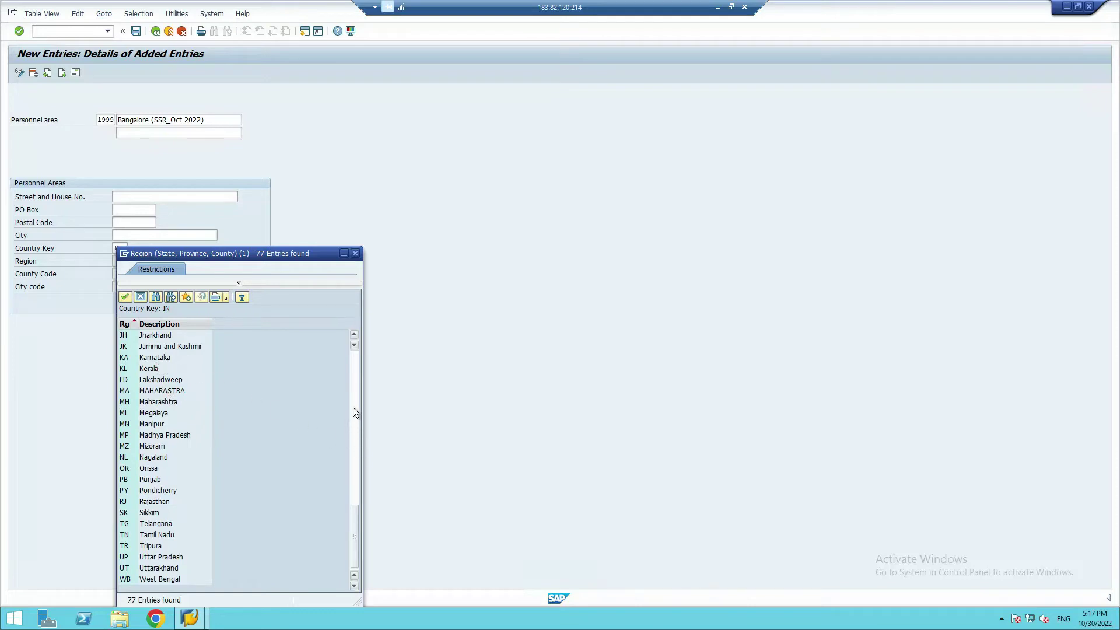
left_click_drag(355, 521, 352, 457)
scroll(234, 499, "up", 6)
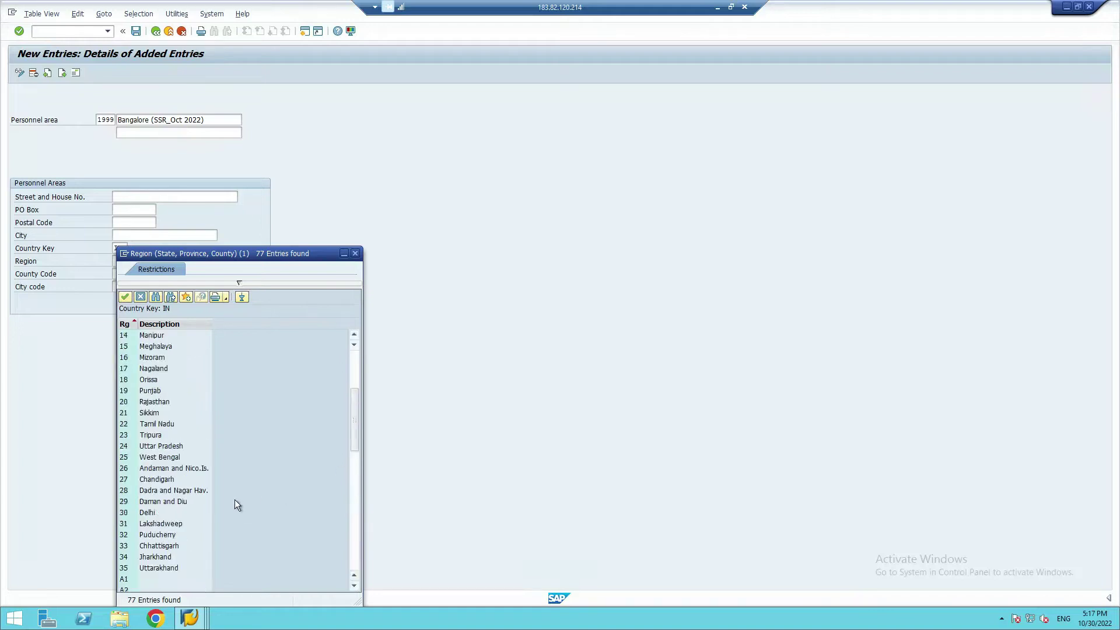
scroll(234, 499, "up", 4)
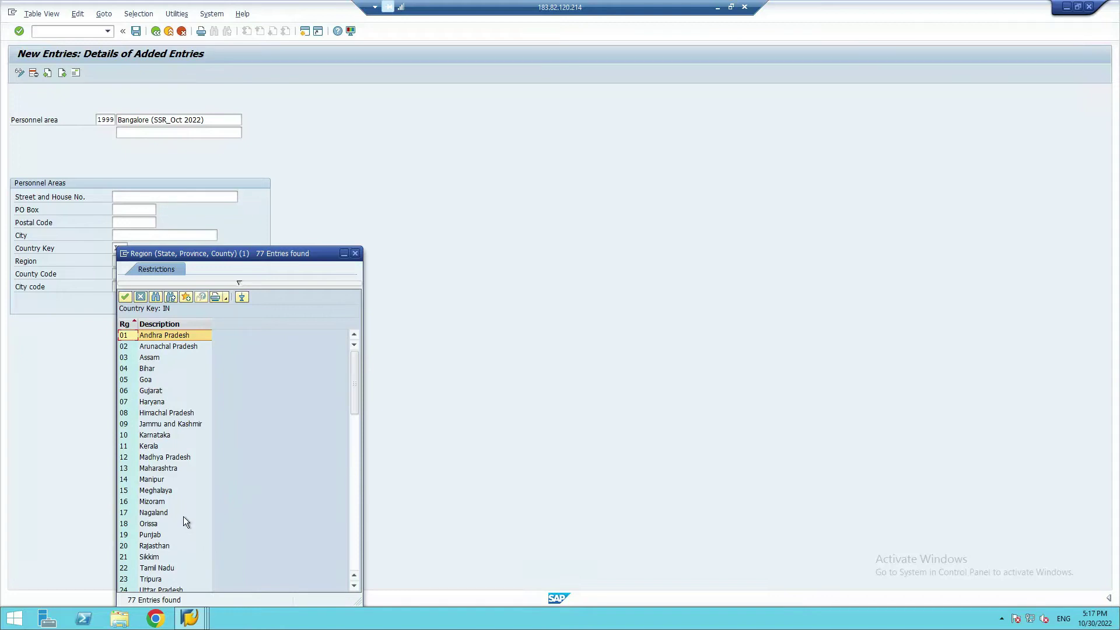
double_click(127, 436)
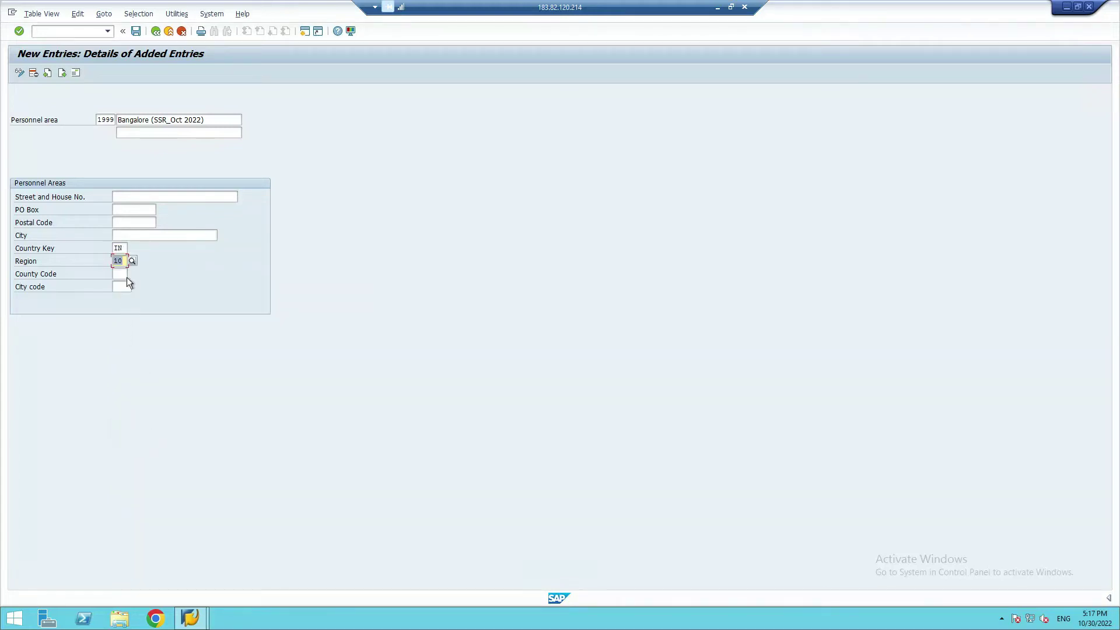
left_click(132, 261)
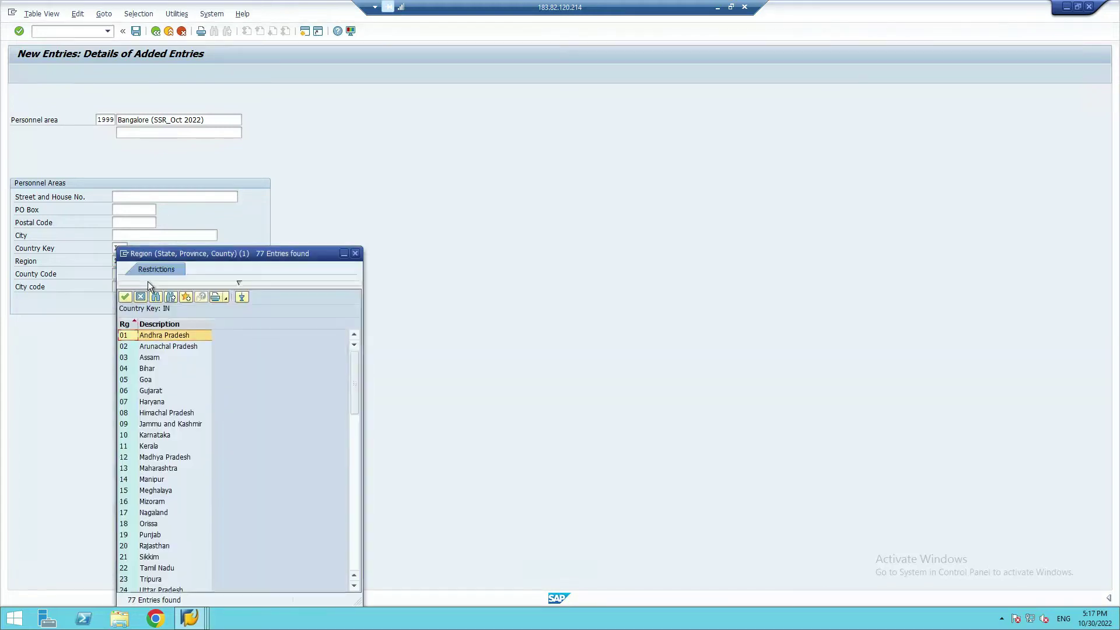
left_click(309, 223)
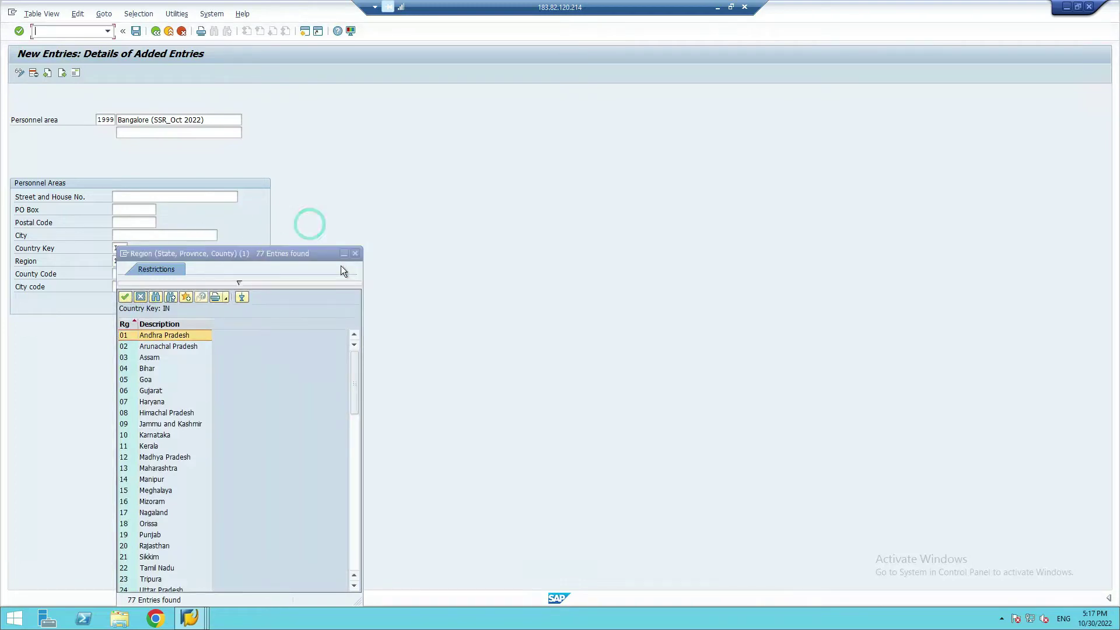
left_click(354, 253)
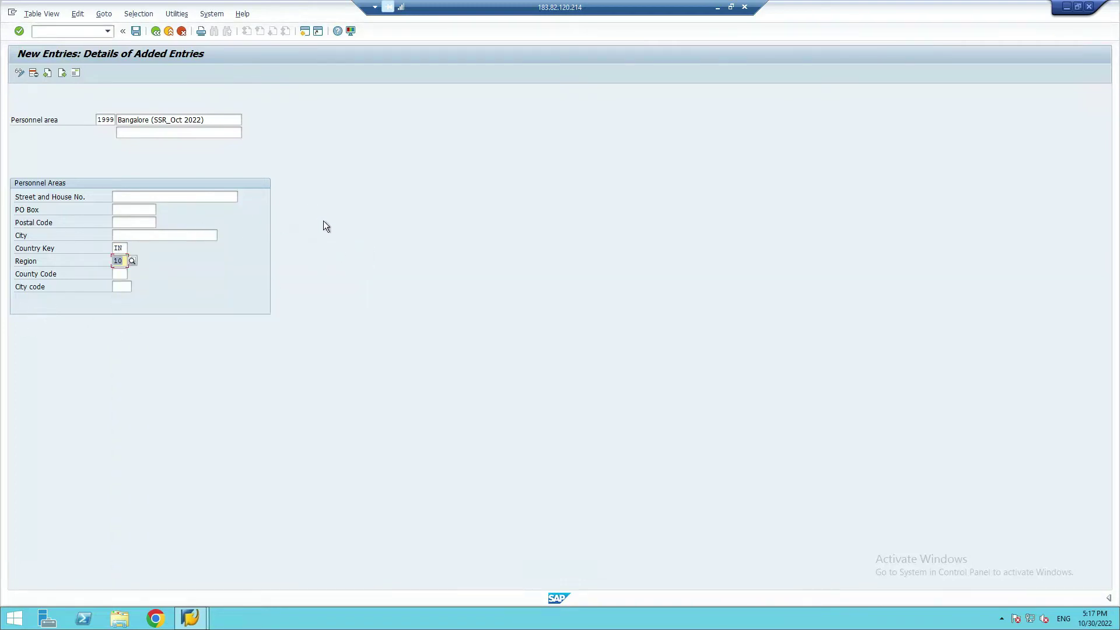
Save the Bangalore personnel area with country IN and region 10 (Karnataka) in its address.
left_click(20, 29)
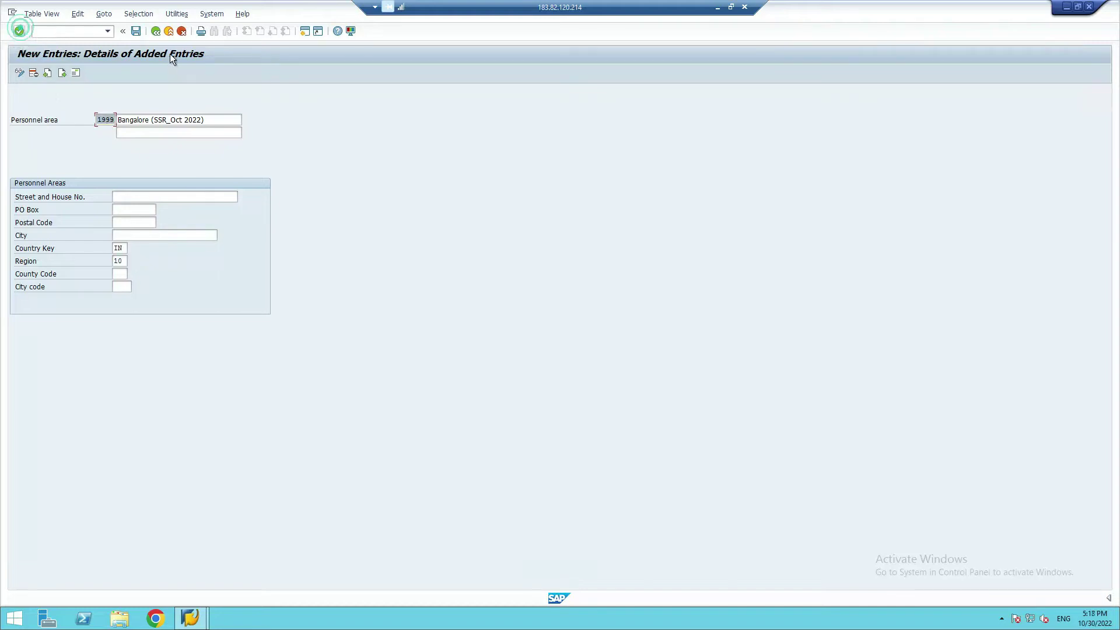
left_click(136, 31)
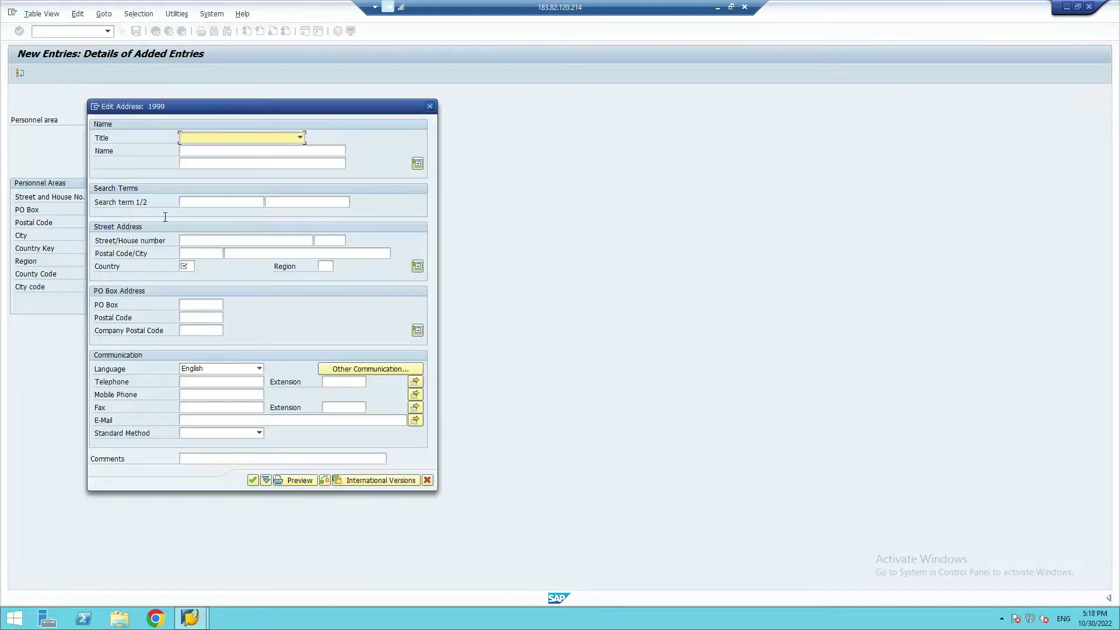
left_click(186, 265)
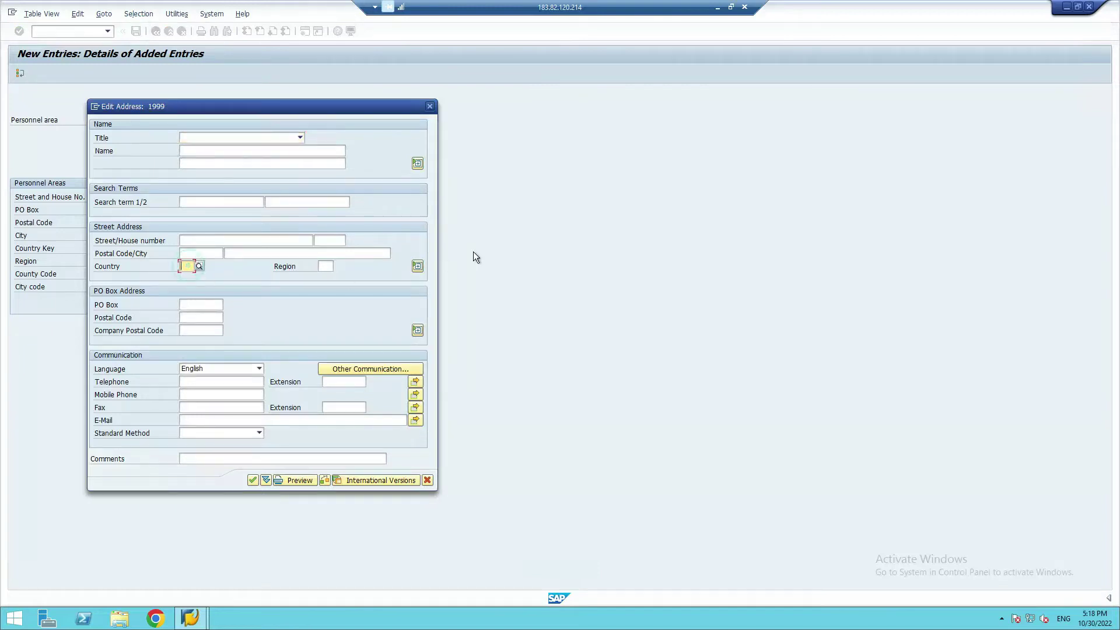
type("in")
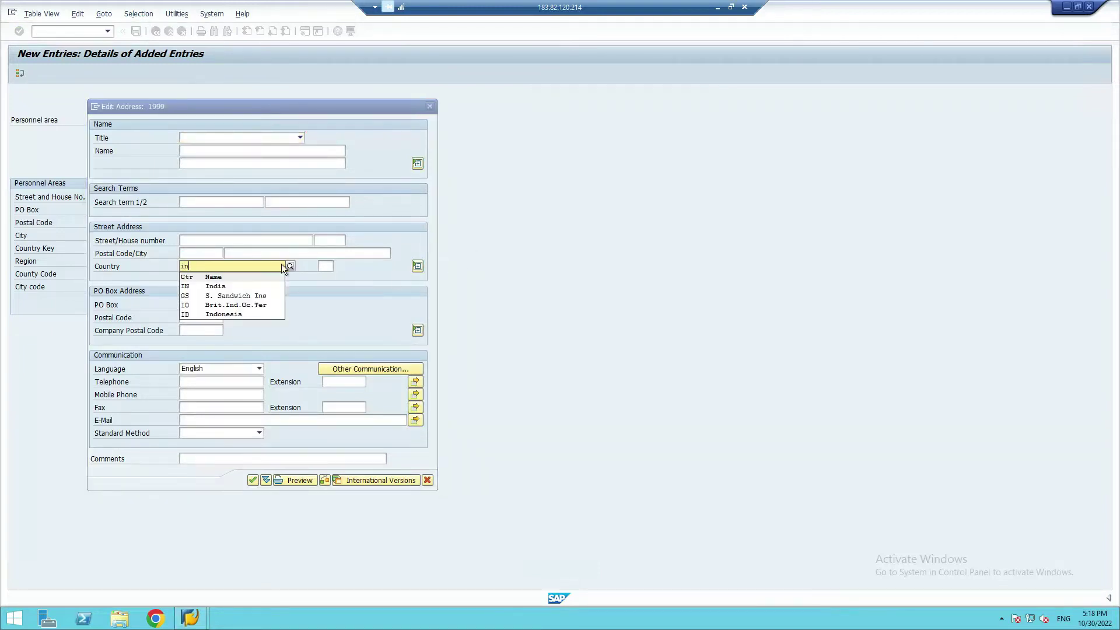
left_click(183, 284)
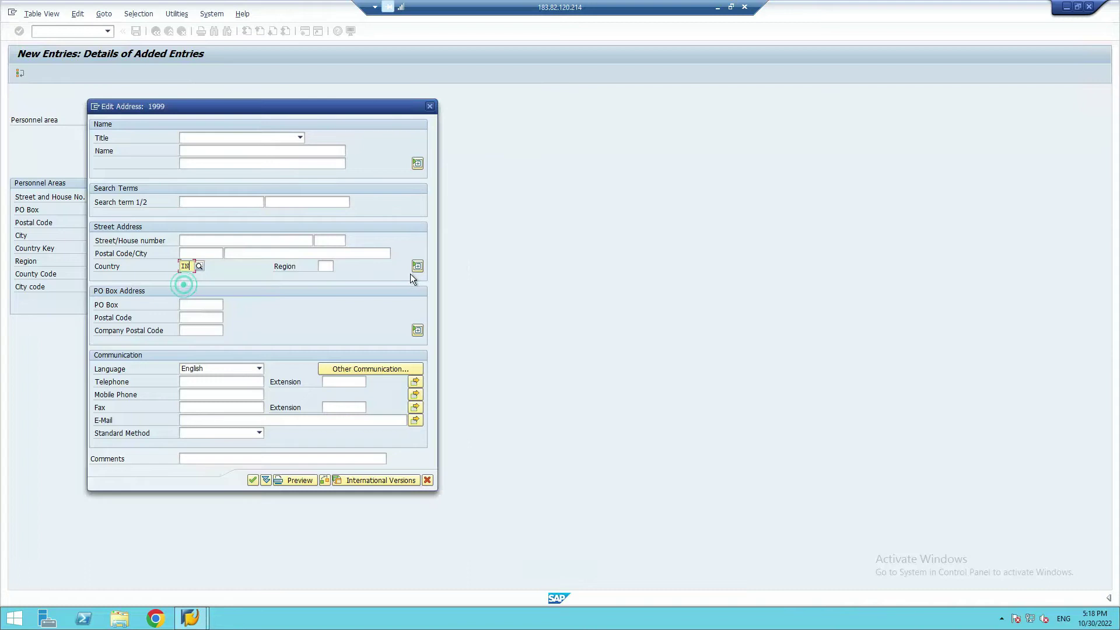
left_click(324, 266)
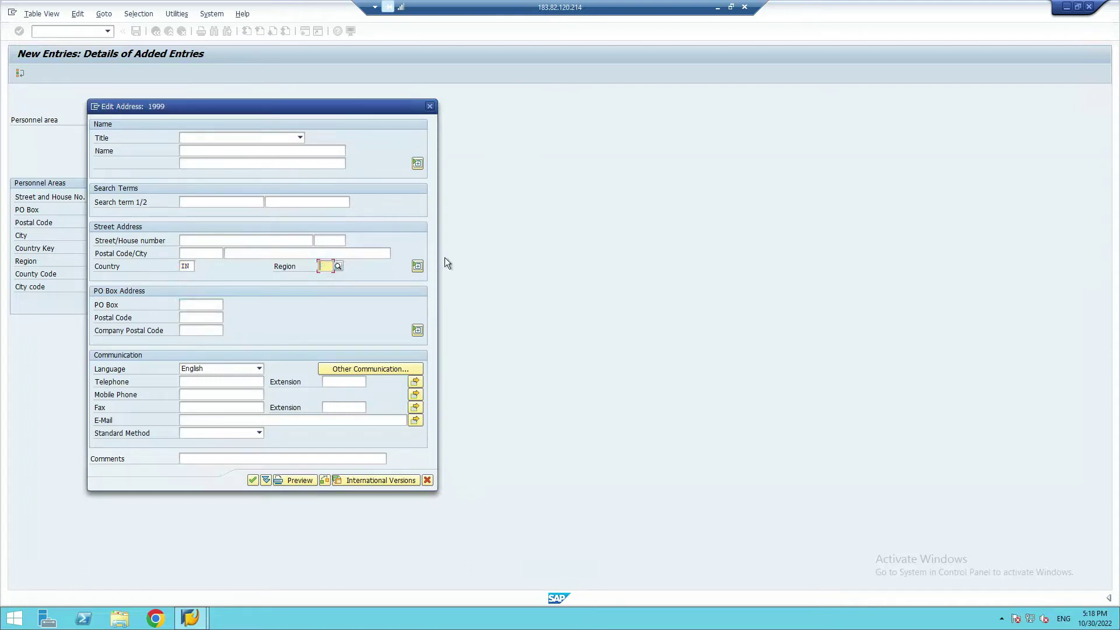
type("10")
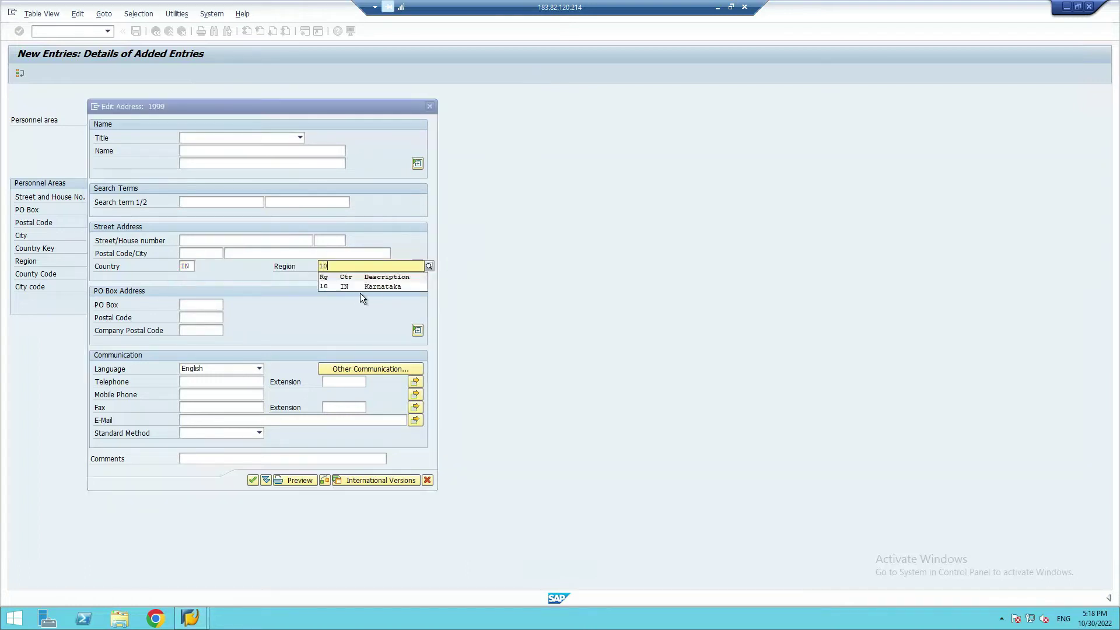
left_click(343, 287)
left_click(369, 262)
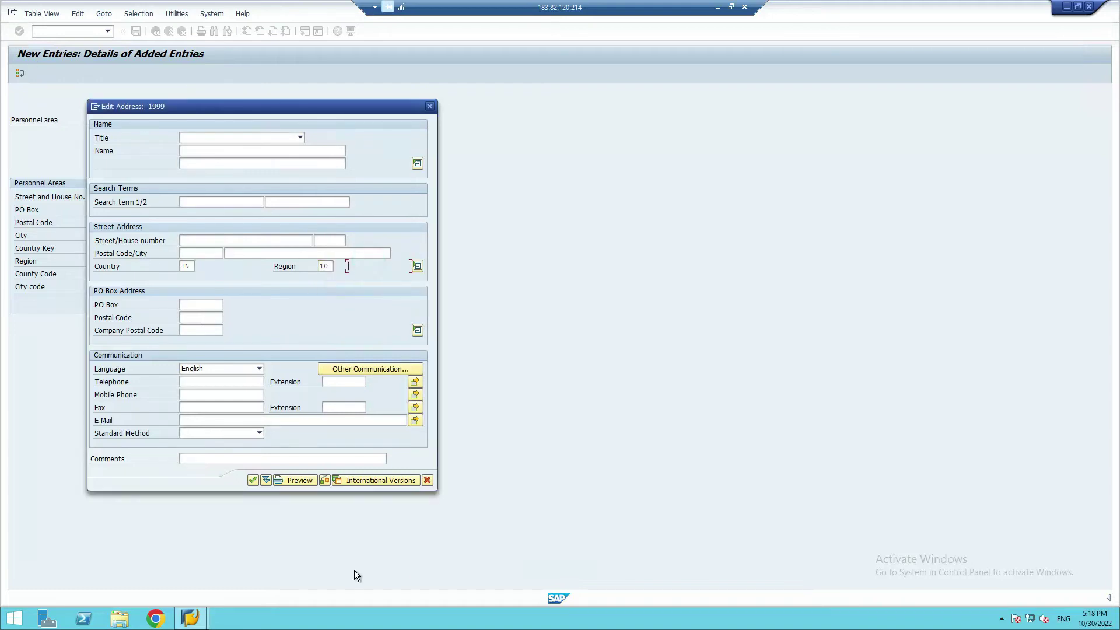
left_click(253, 480)
left_click(253, 480)
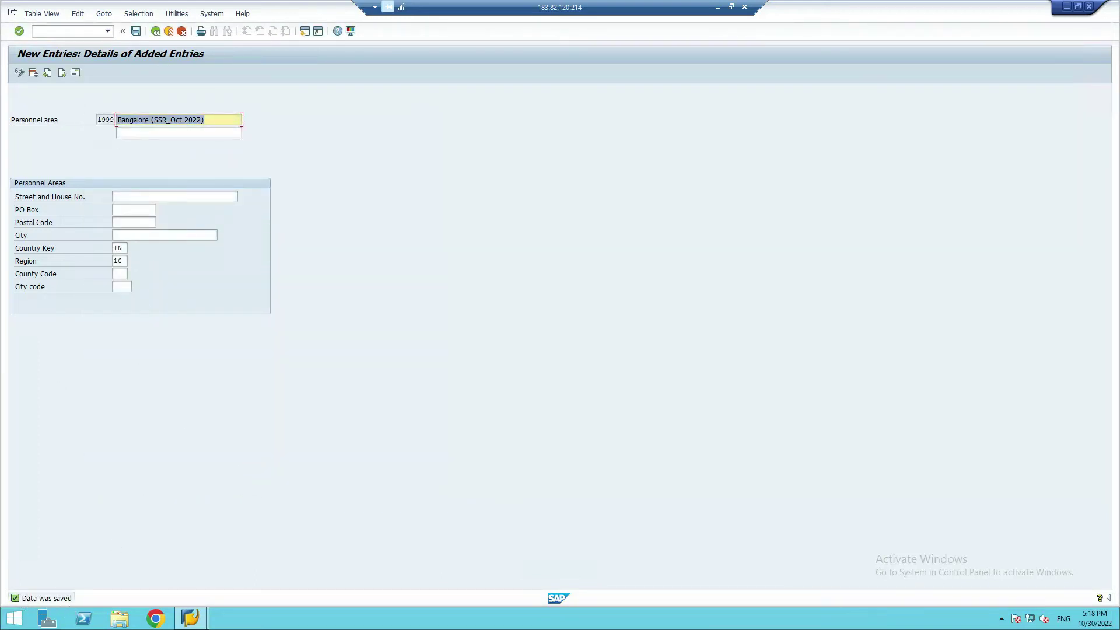
Leave the personnel areas overview and close the activity selection to return to the implementation guide structure.
left_click(156, 32)
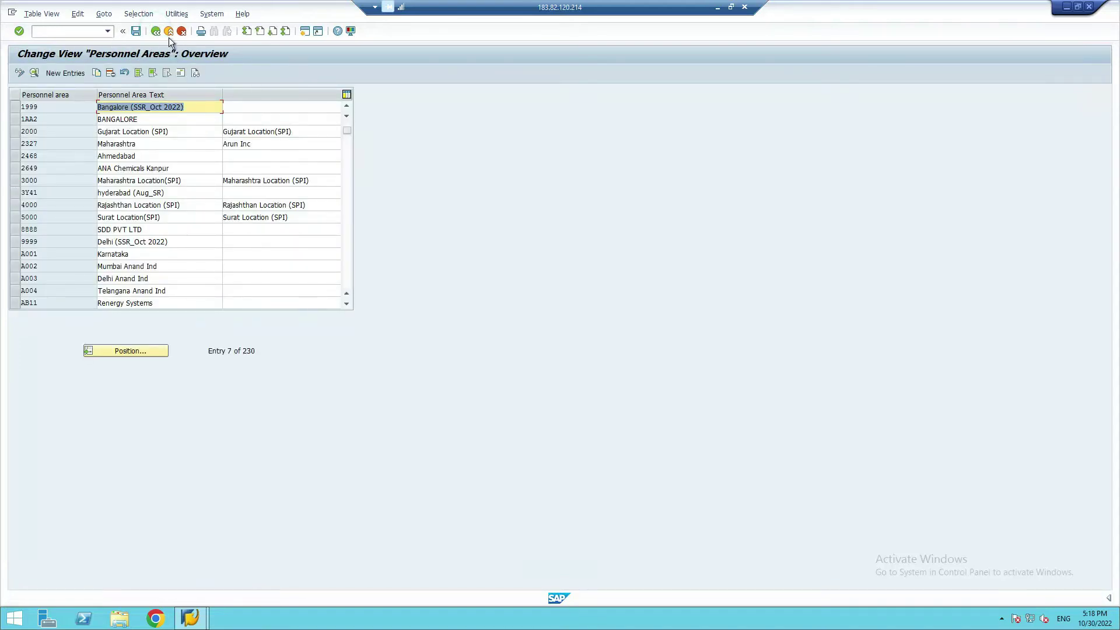
left_click(156, 32)
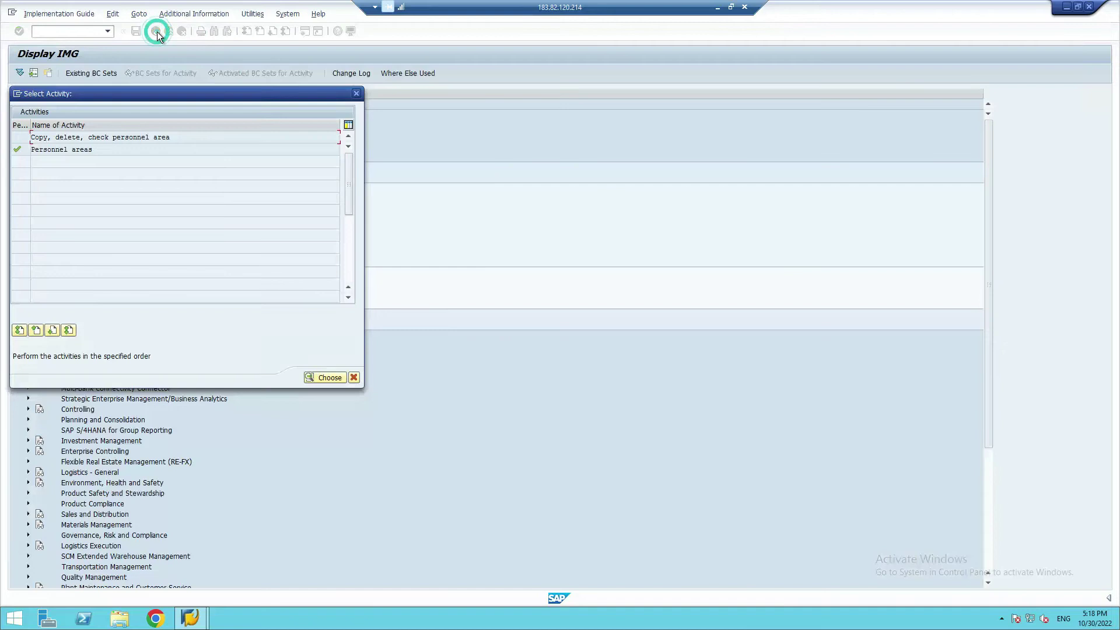
left_click(357, 94)
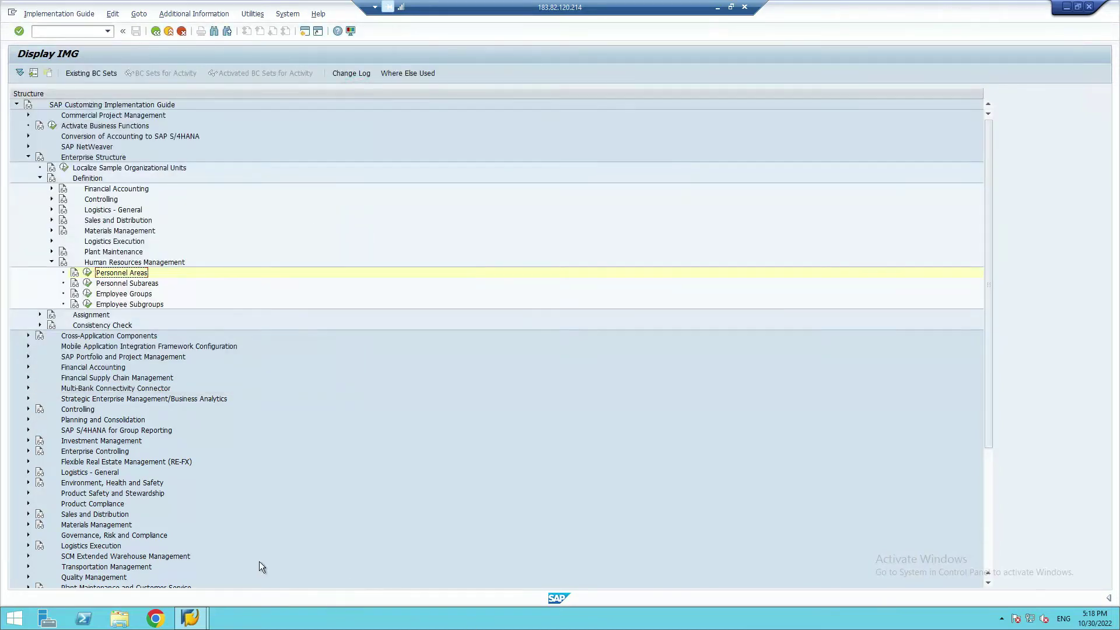
Switch to the Google Sheets blueprint and enter 1999 as the personnel area code under Bangalore.
left_click(717, 7)
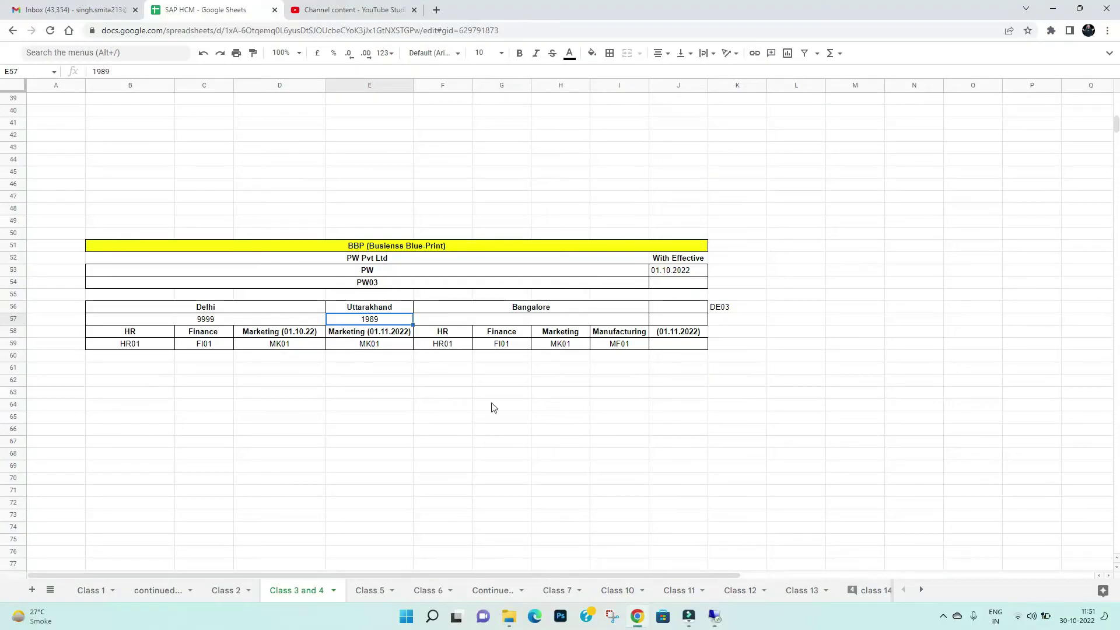
left_click(528, 320)
type("1999")
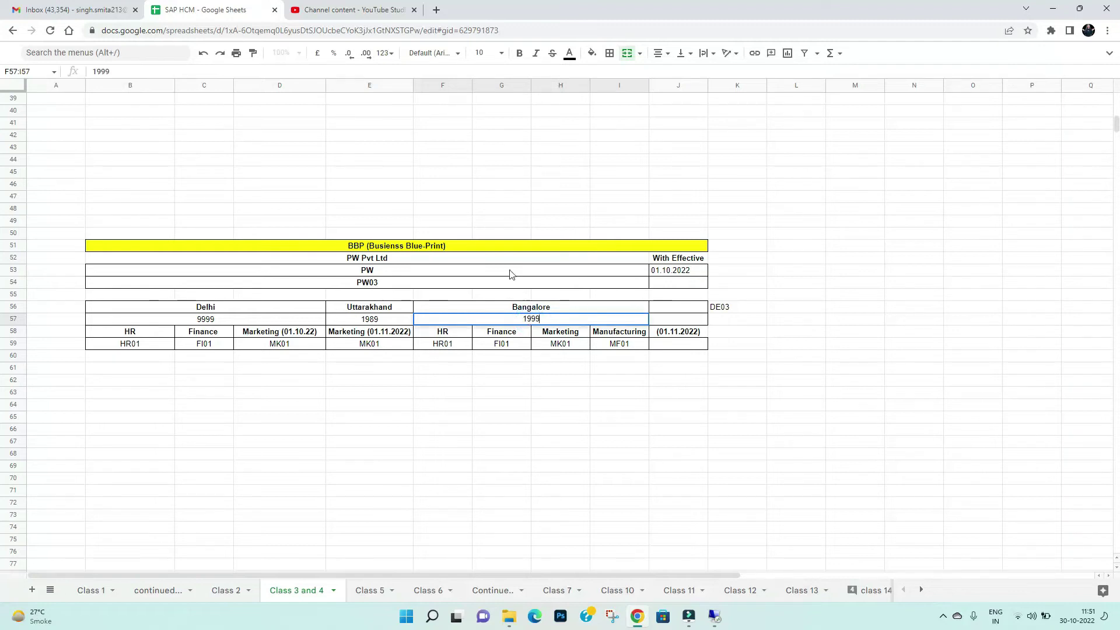
left_click(558, 391)
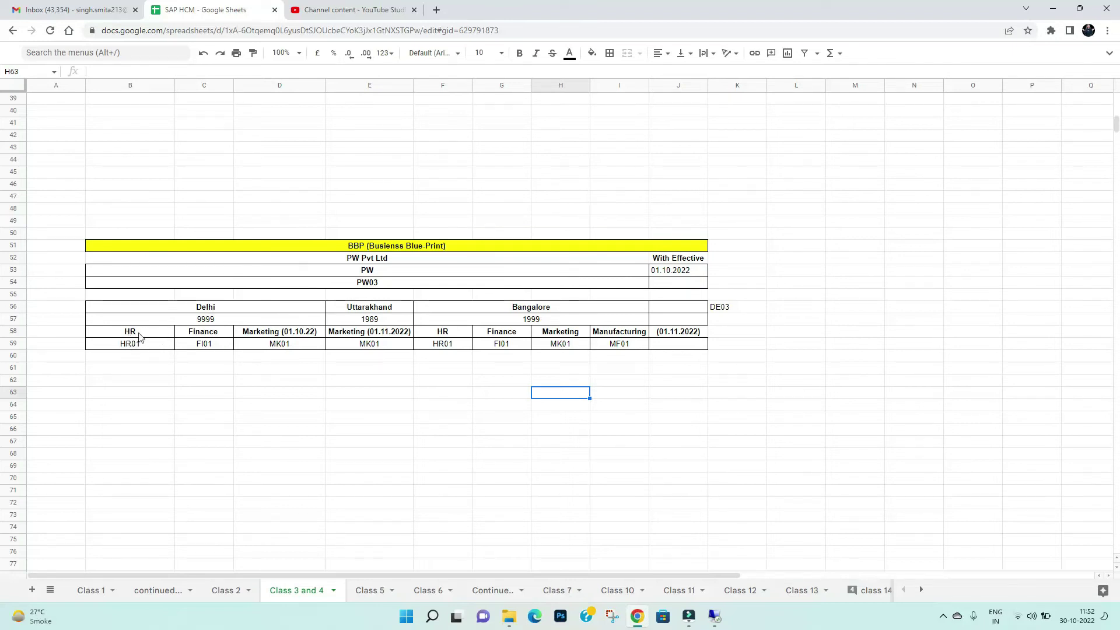
left_click(272, 336)
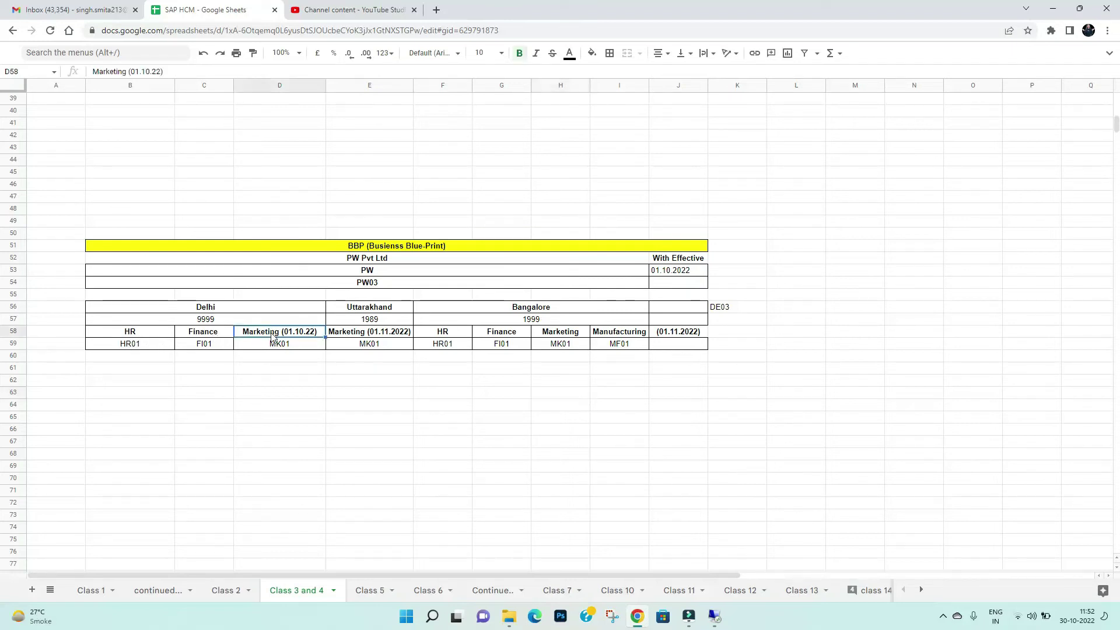
left_click(401, 311)
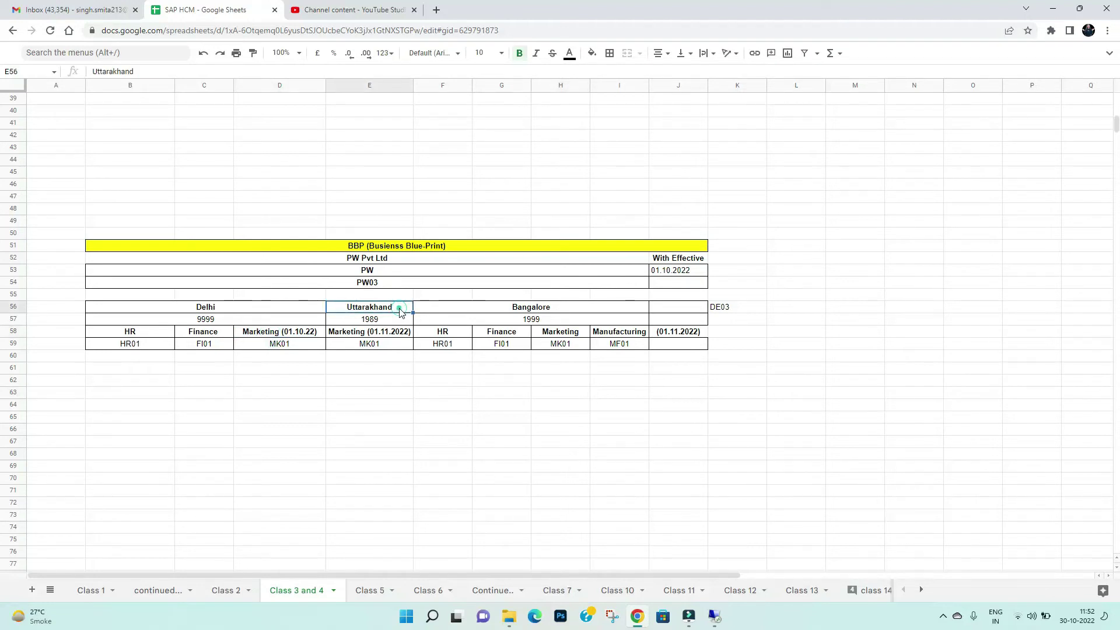
left_click(365, 335)
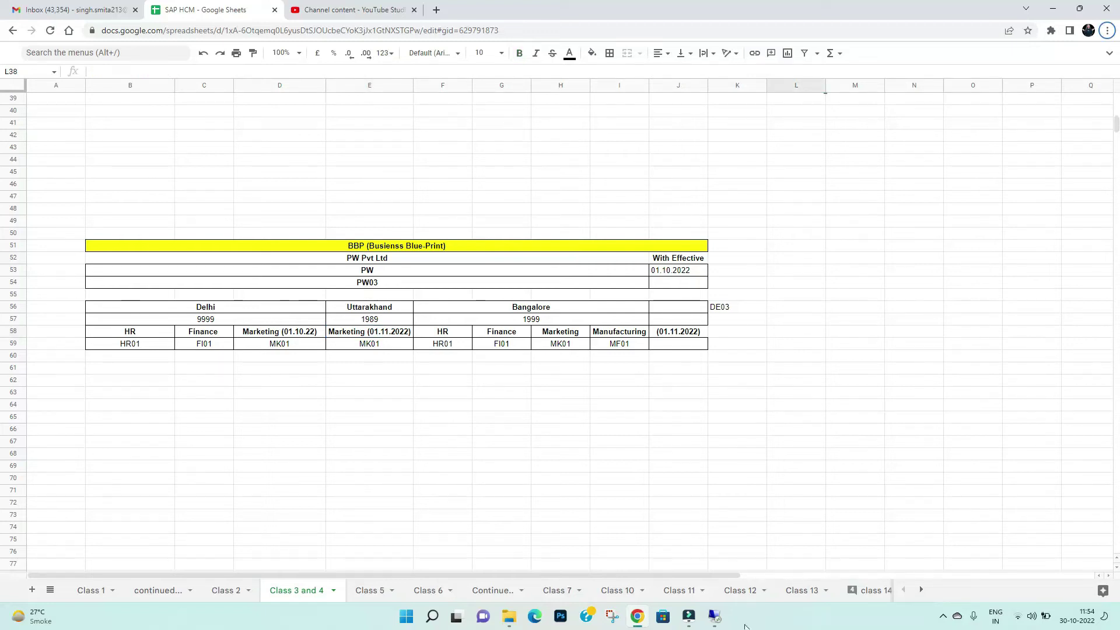
Switch to the SAP implementation guide and open the Create personnel subareas activity for personnel area 9999.
left_click(717, 620)
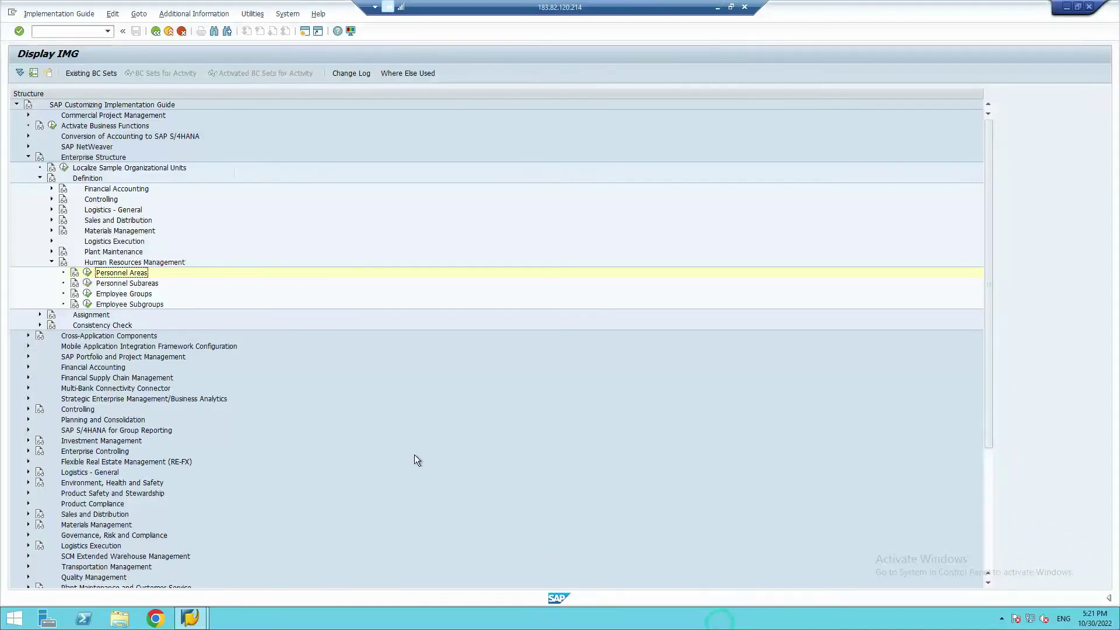
left_click(88, 284)
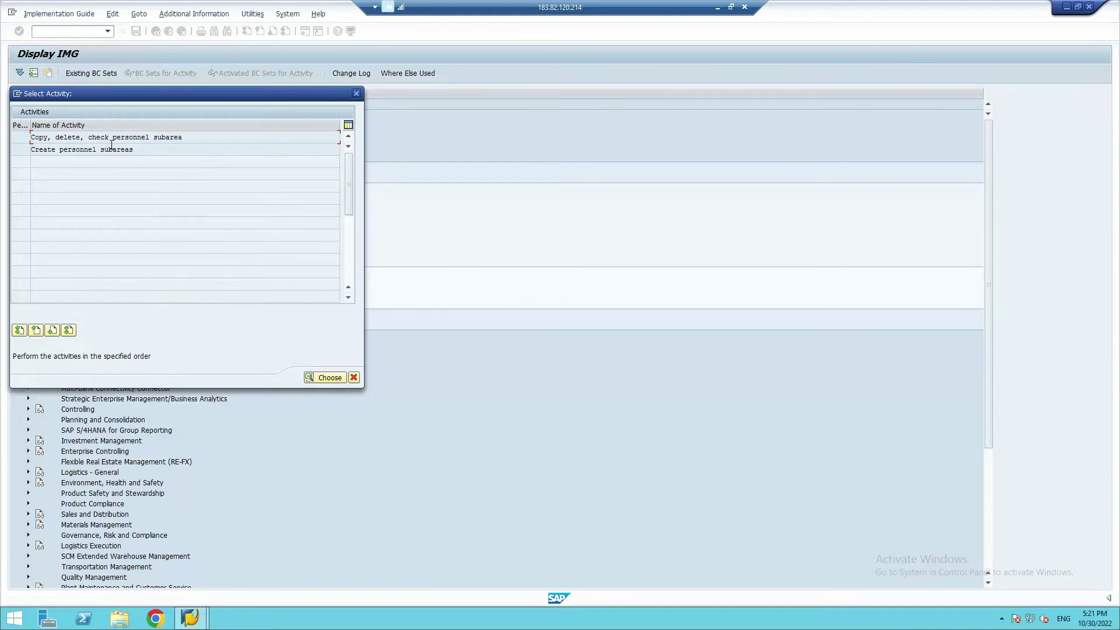
double_click(61, 151)
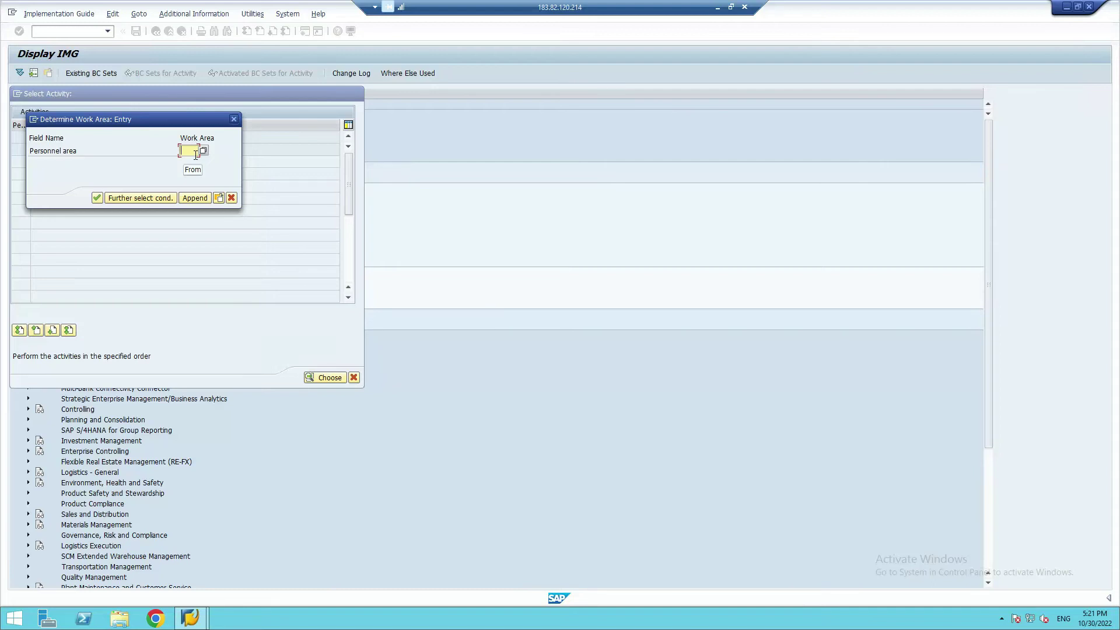
type("9999")
left_click(96, 198)
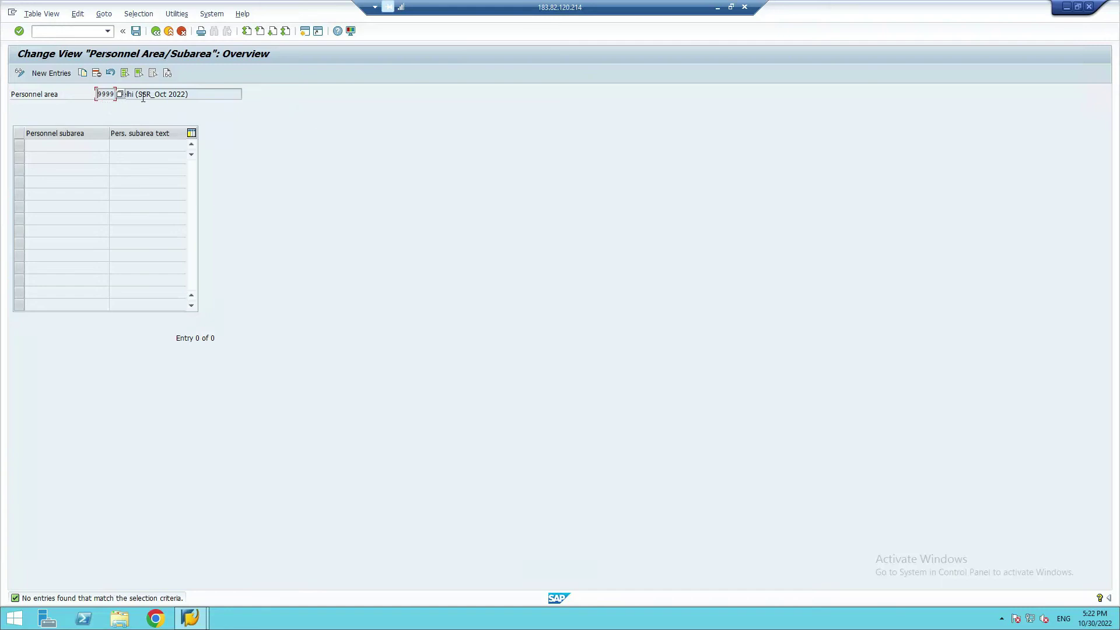
left_click_drag(138, 95, 218, 95)
left_click(308, 108)
left_click(258, 135)
Start new entries for the Delhi personnel area and add subarea HR01 with the text Human Resource.
left_click(50, 73)
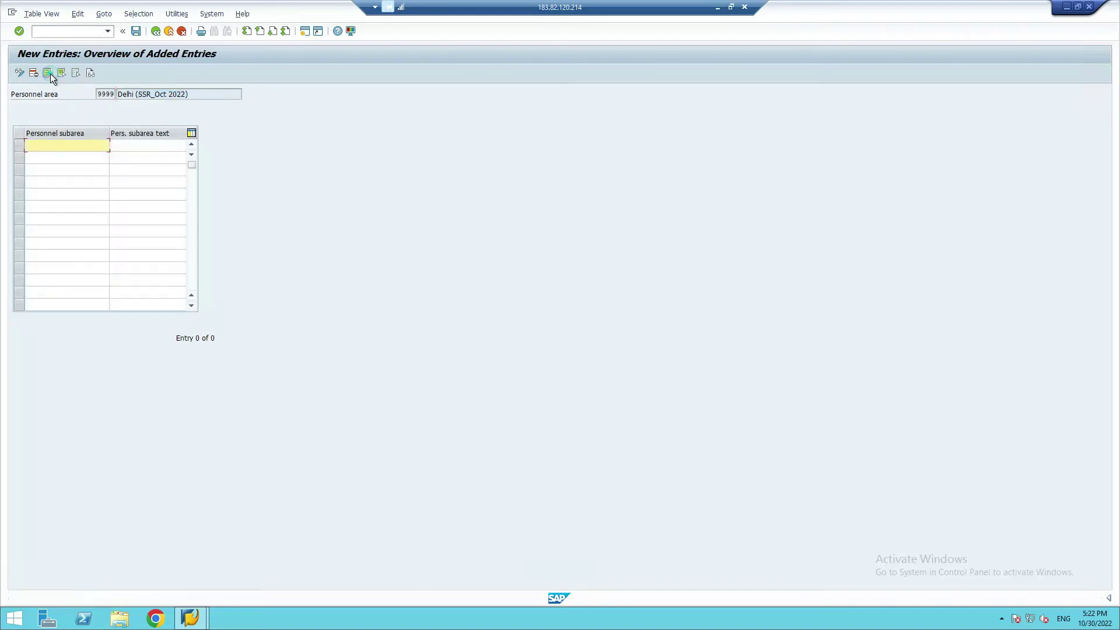
left_click(169, 145)
left_click(79, 149)
left_click(82, 147)
type("HR01")
key("Tab")
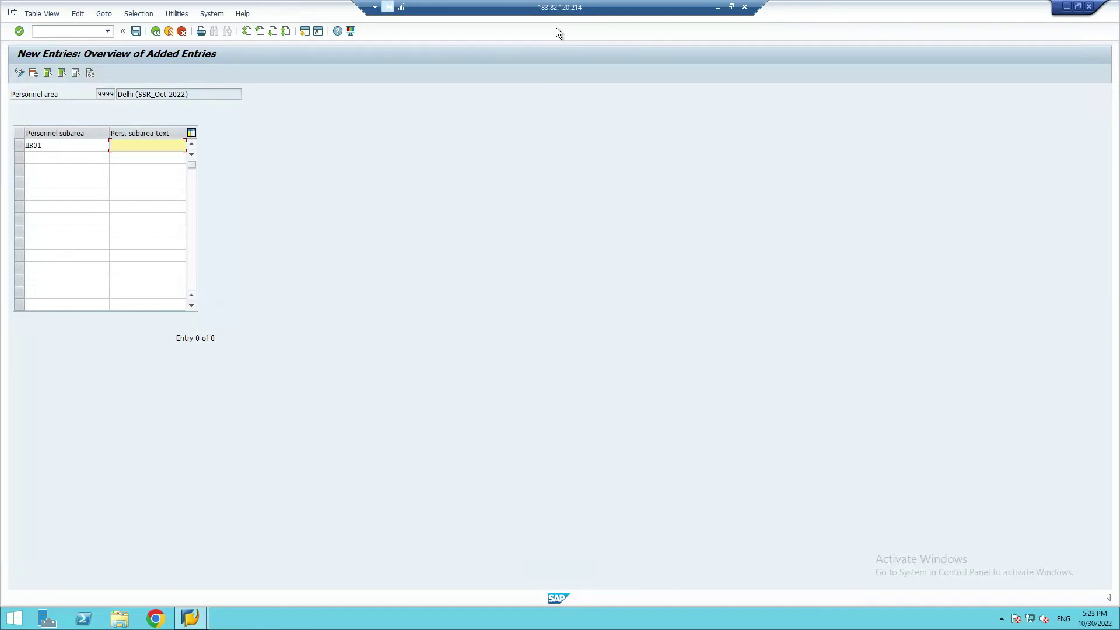
type("HU")
key("Down")
key("Return")
key("Return")
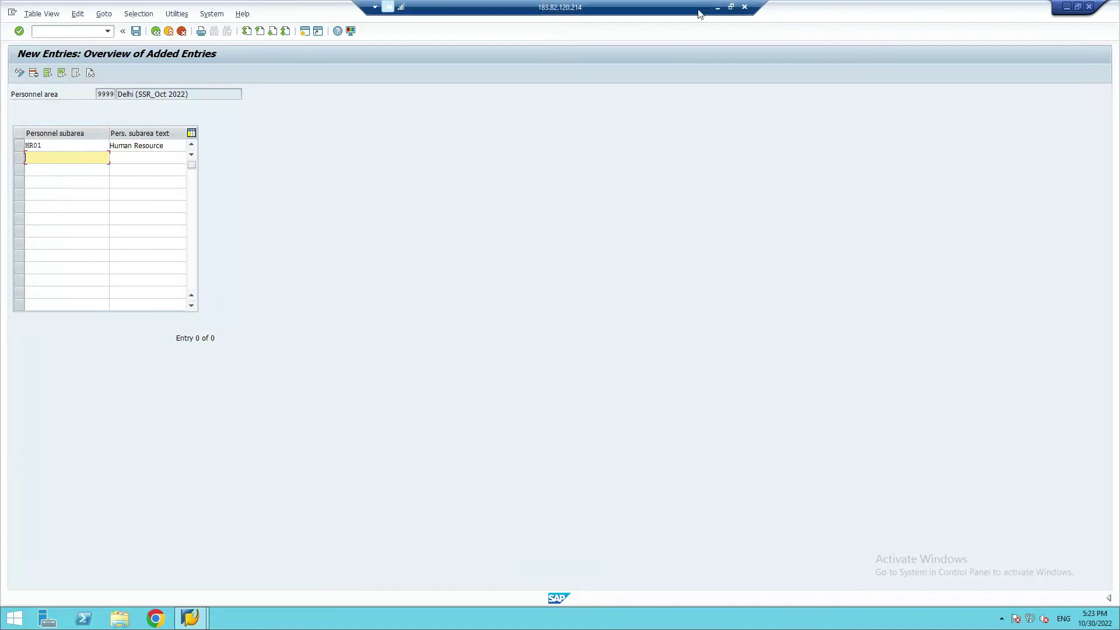
Check the blueprint sheet for the next Delhi subarea and add FI01 with the text Finance in SAP.
left_click(717, 8)
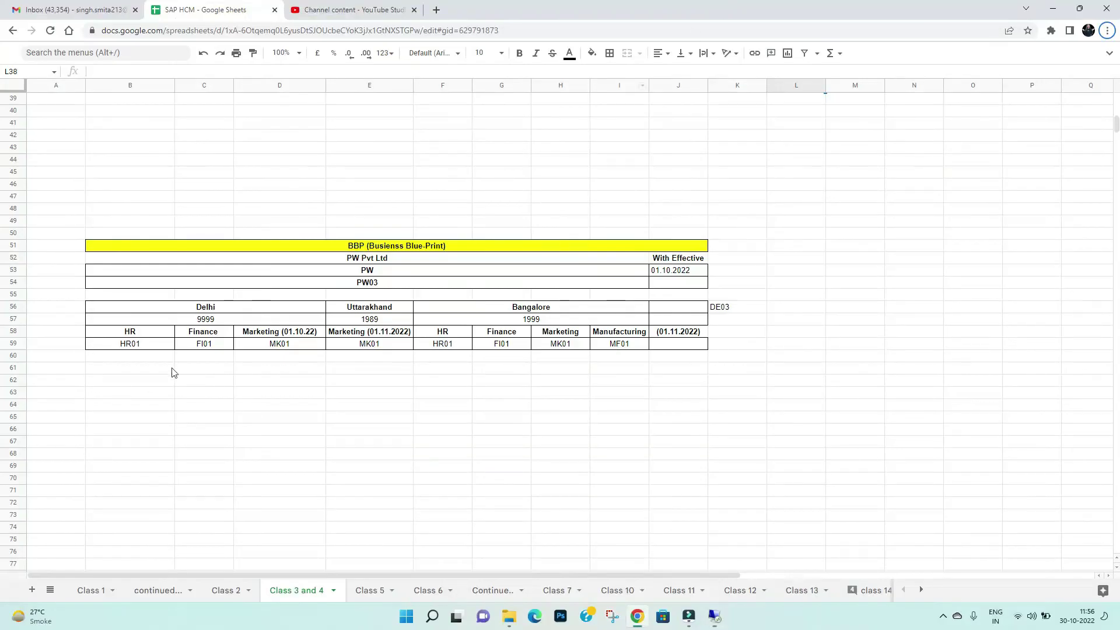
left_click(715, 616)
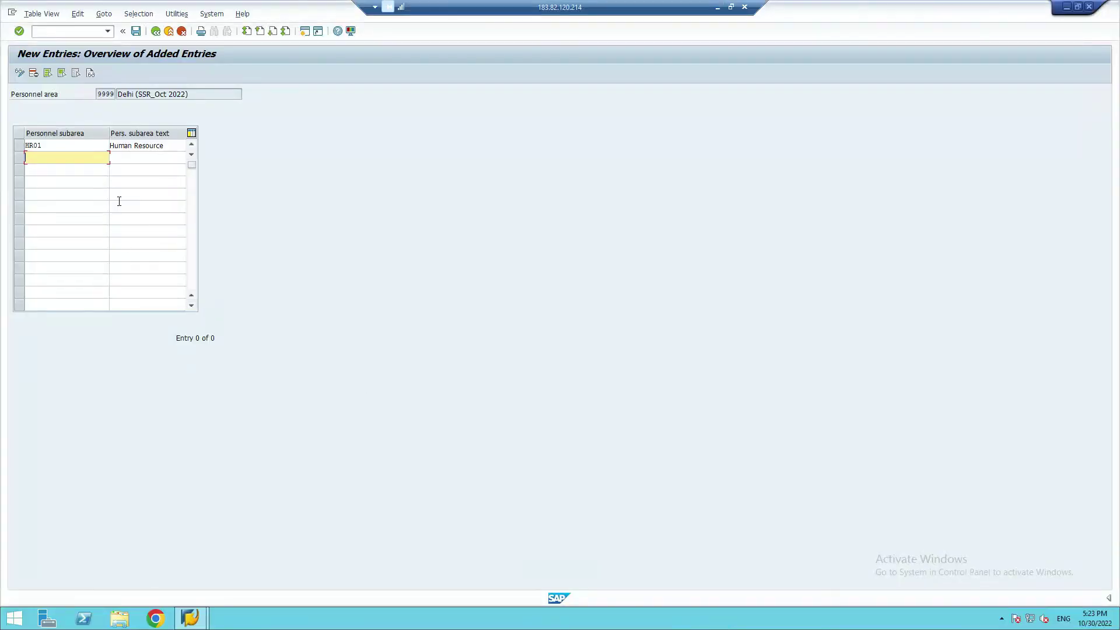
type("FI01")
key("Tab")
type("Fin")
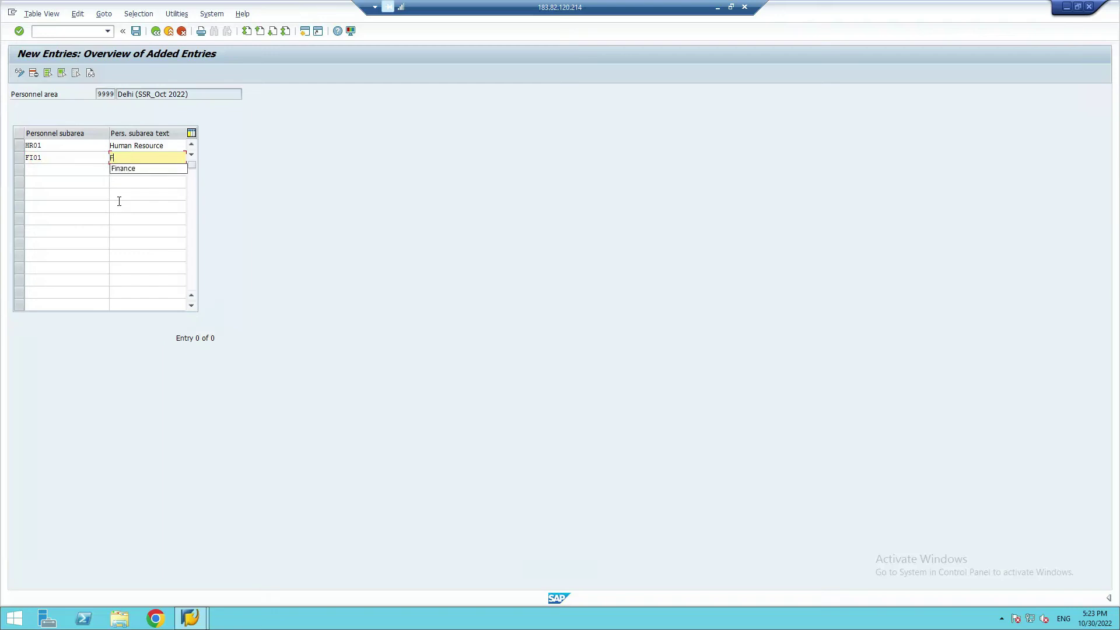
key("Down")
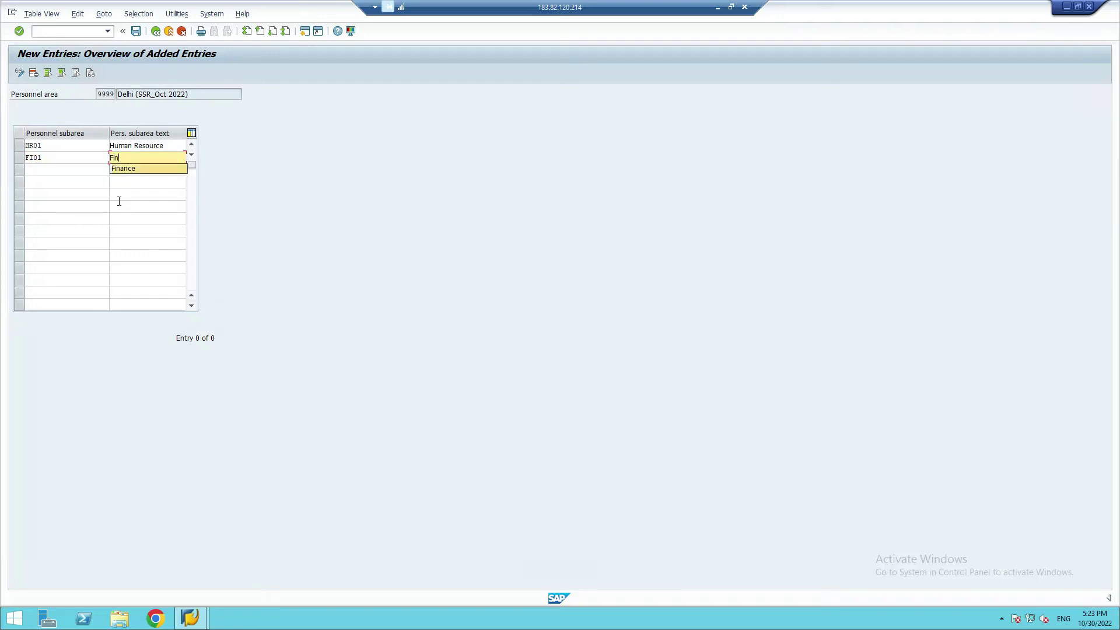
key("Tab")
Add personnel subarea MK01 with the text Marketing to the Delhi entries.
type("M")
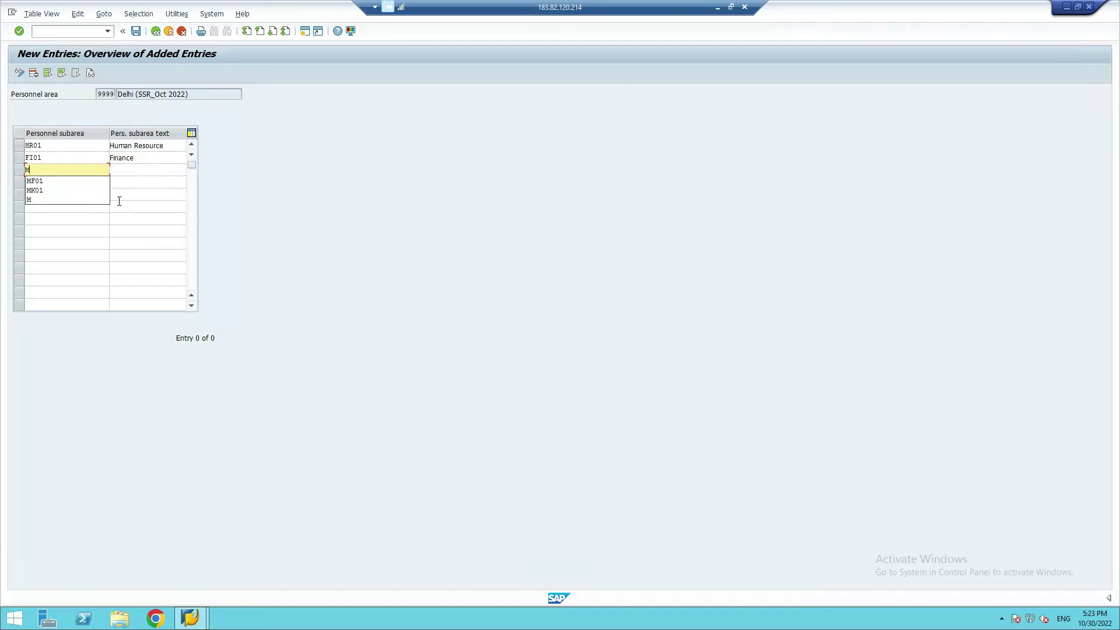
left_click(44, 189)
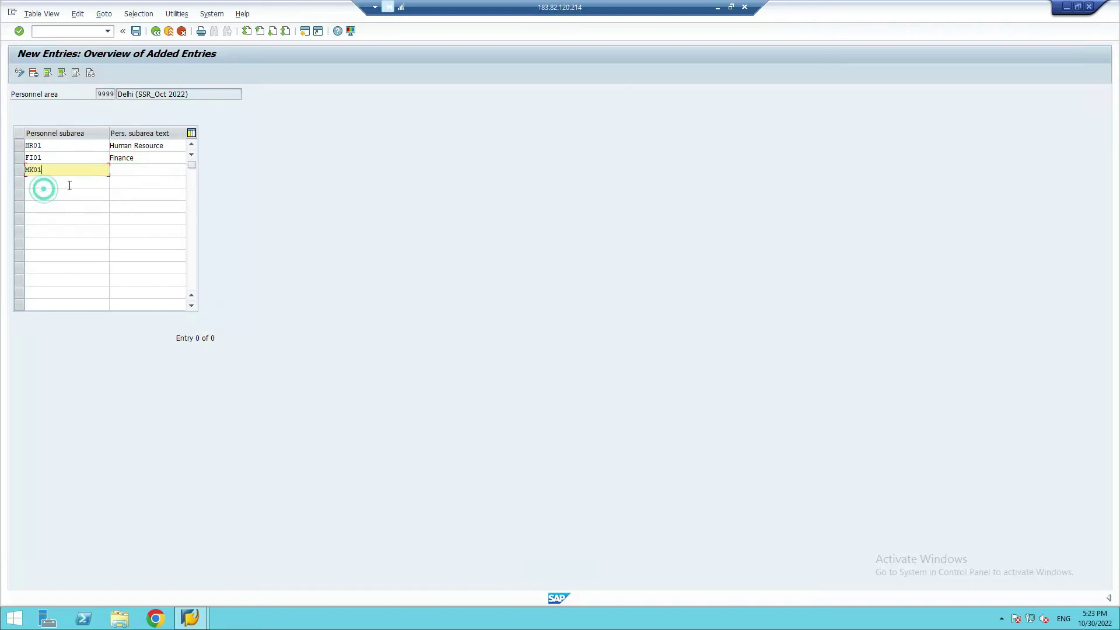
left_click(138, 176)
left_click(139, 170)
type("Marketing")
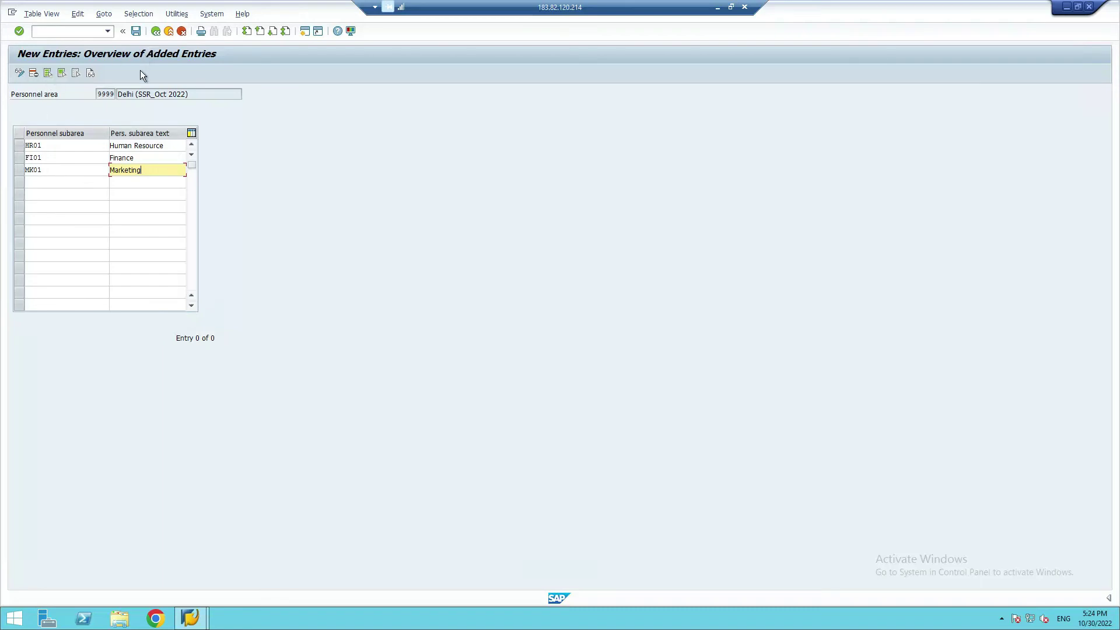
key("Return")
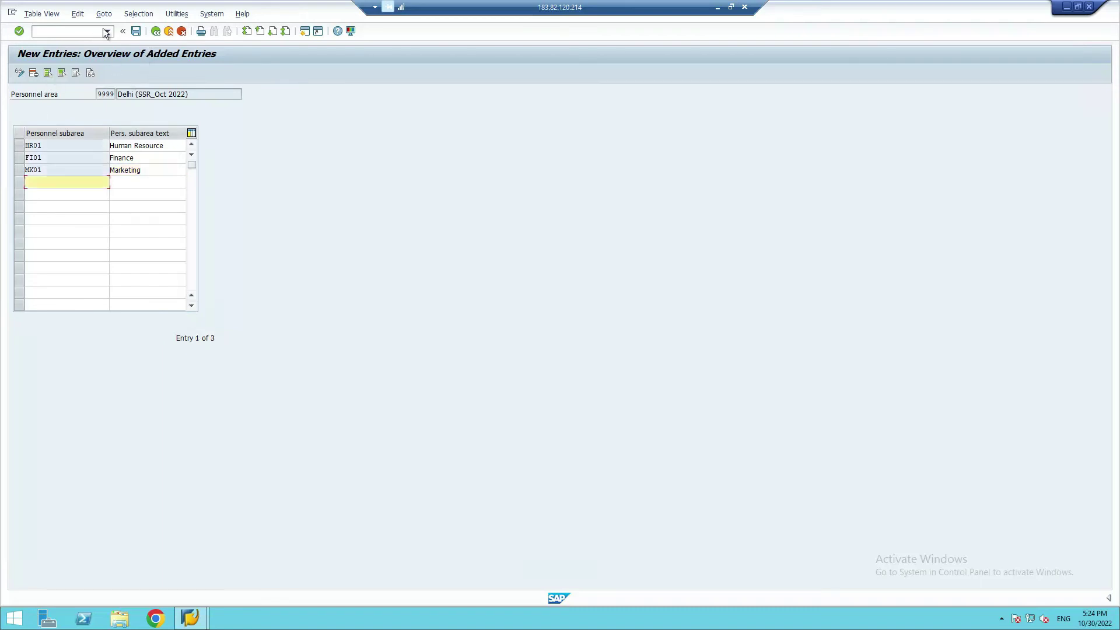
Save the Delhi subareas under the proposed customizing request and return to the activity selection.
left_click(137, 31)
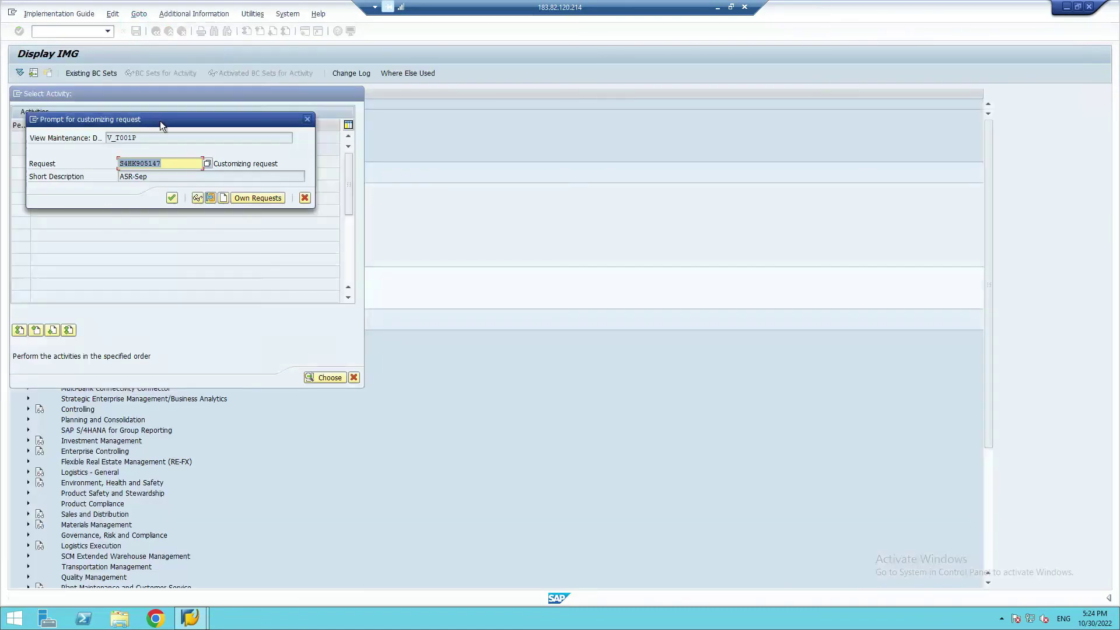
left_click(172, 198)
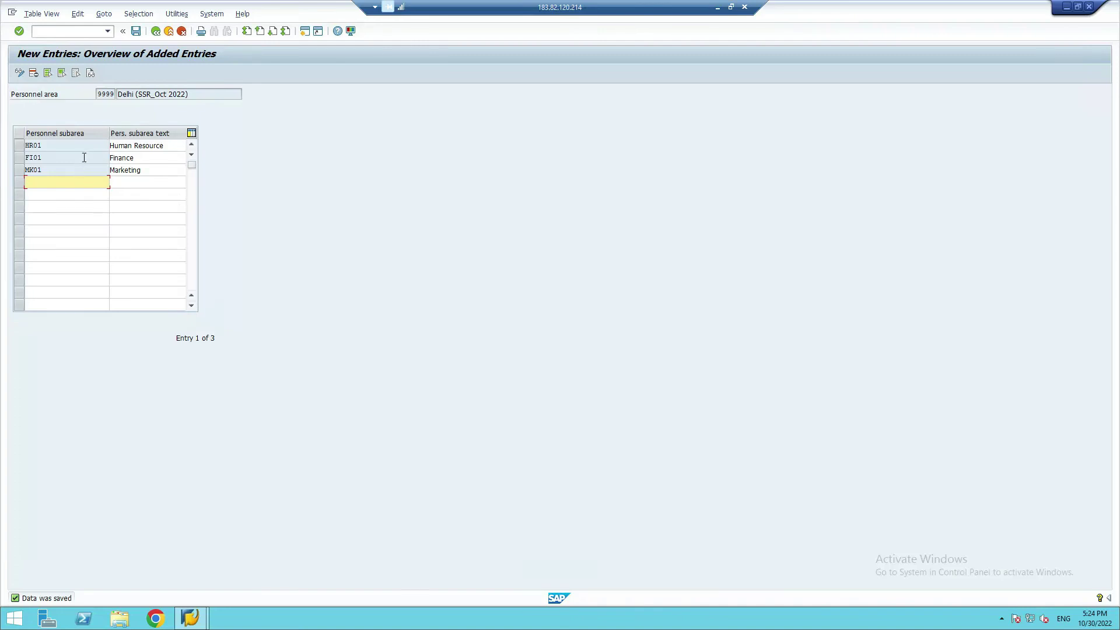
left_click(159, 32)
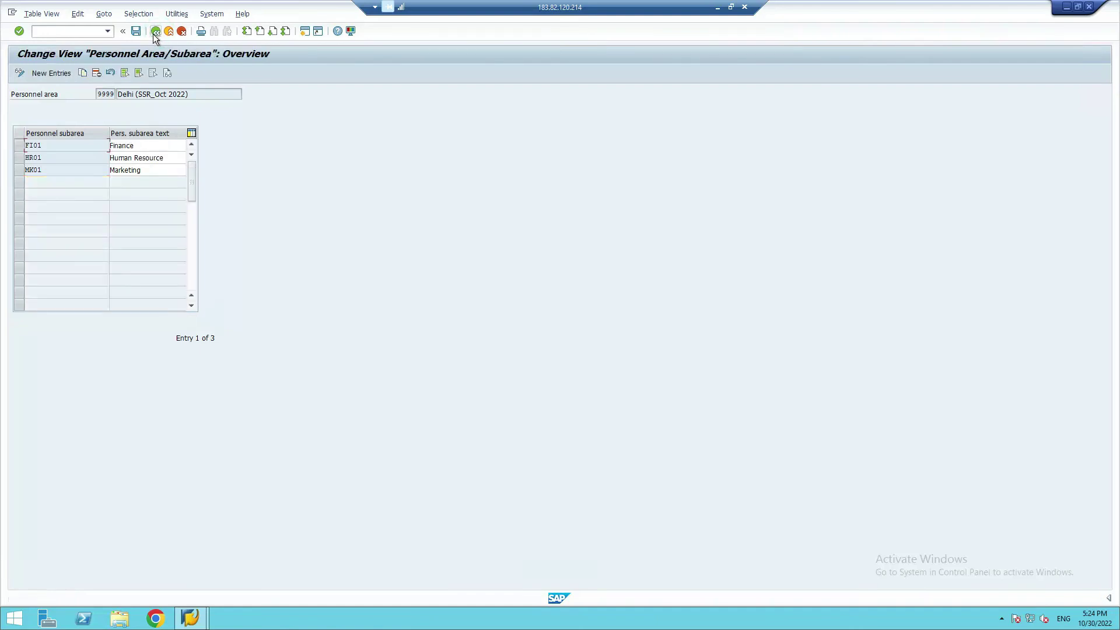
left_click(155, 33)
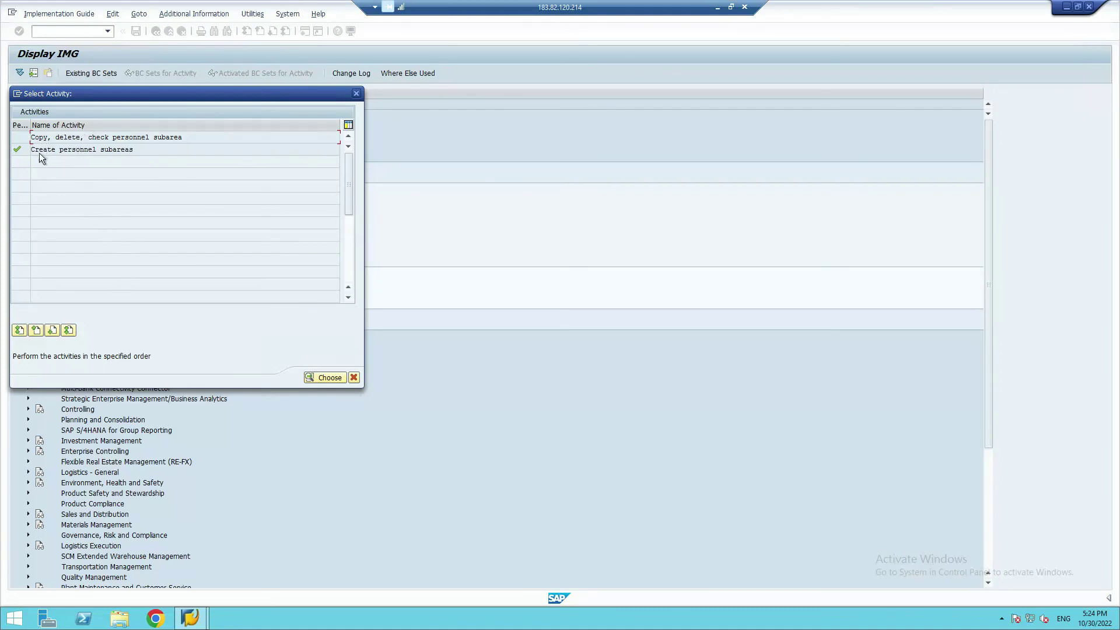
Open the Create personnel subareas activity with personnel area 1989 as the work area.
double_click(94, 150)
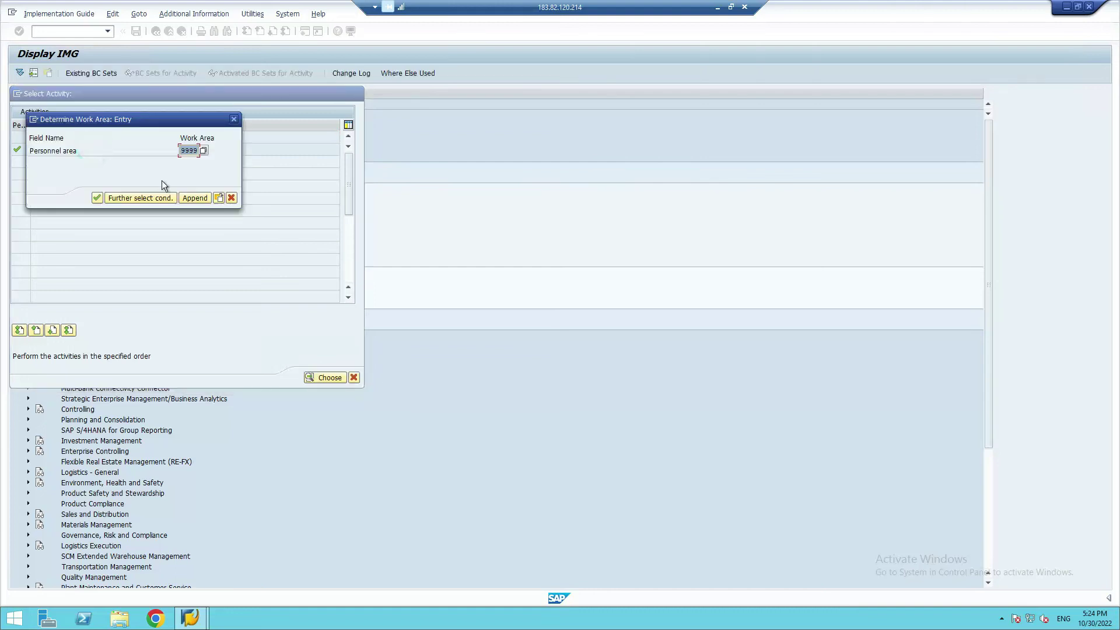
left_click(190, 149)
left_click_drag(195, 149, 164, 152)
key("Delete")
type("1989")
left_click(97, 198)
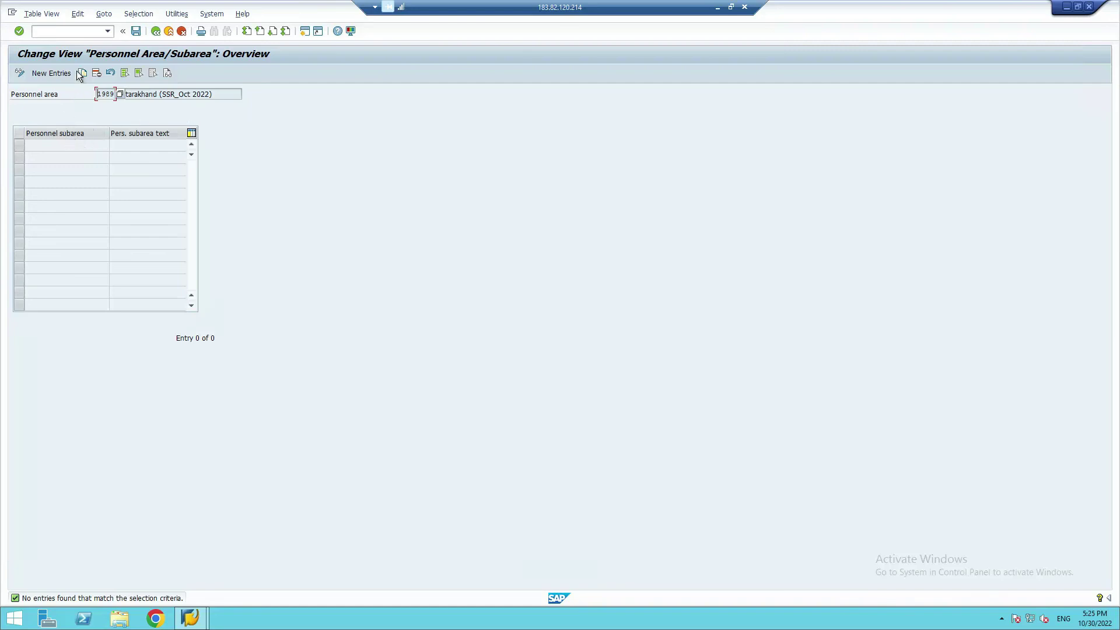
Create a new subarea entry MK01 with the text Marketing for the Uttarakhand personnel area.
left_click(53, 73)
left_click(61, 148)
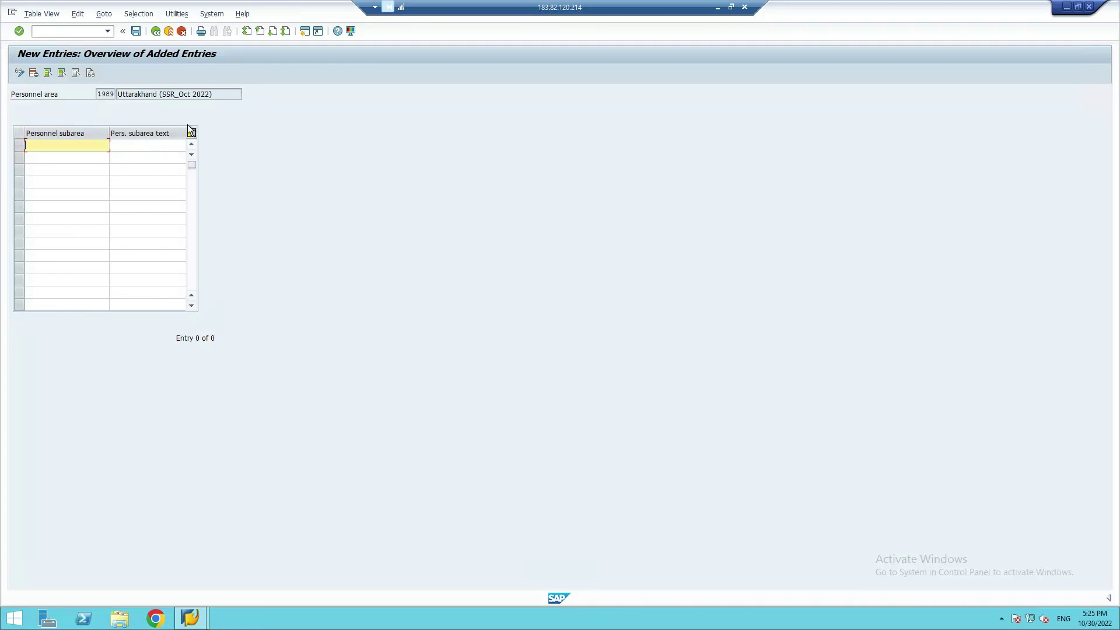
type("Mk")
left_click(40, 155)
left_click(147, 146)
type("Marketing")
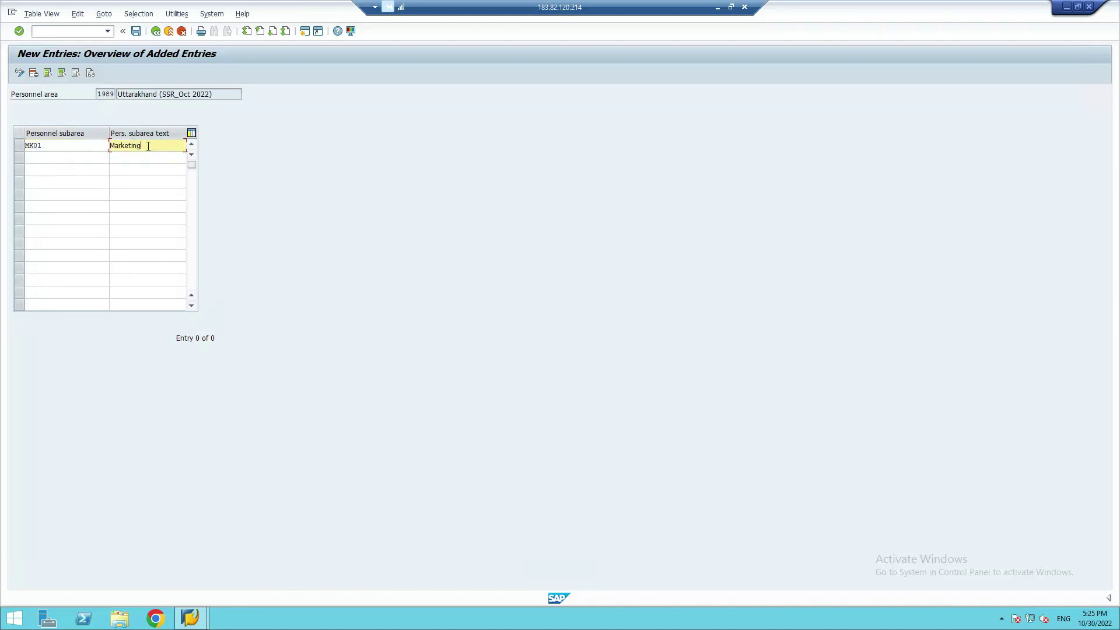
key("Tab")
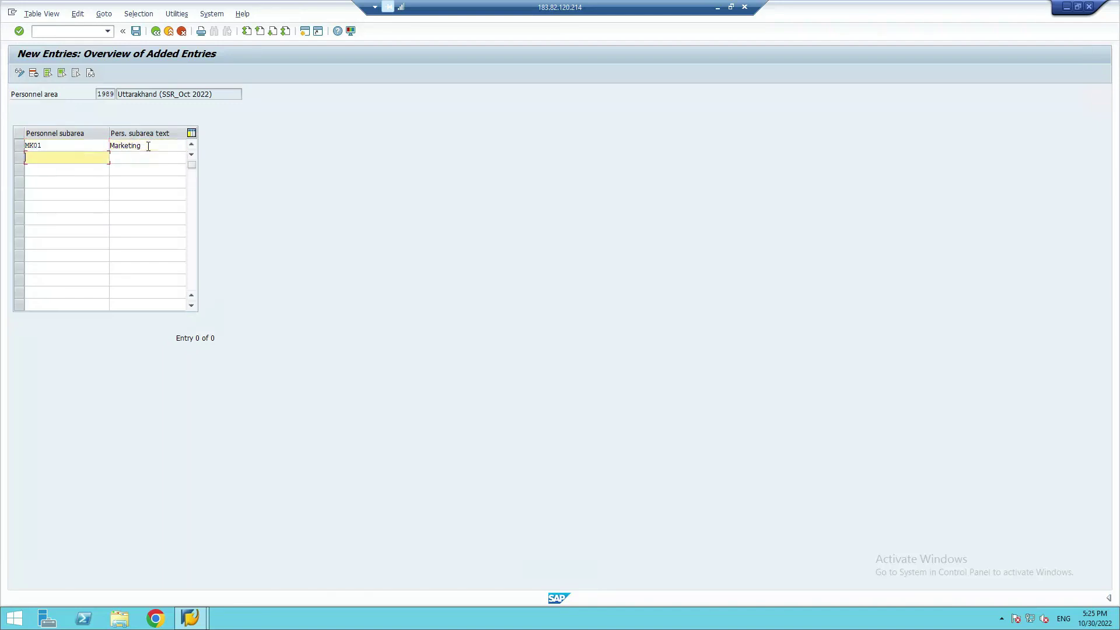
key("Return")
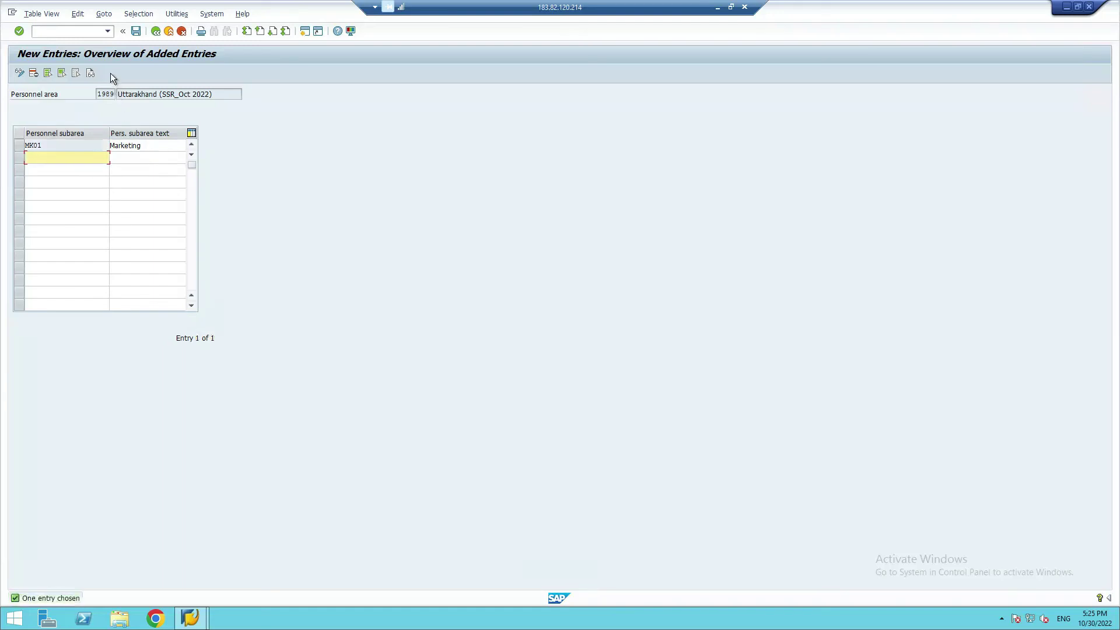
Save the Uttarakhand subarea under the proposed customizing request and return to the activity selection.
left_click(135, 31)
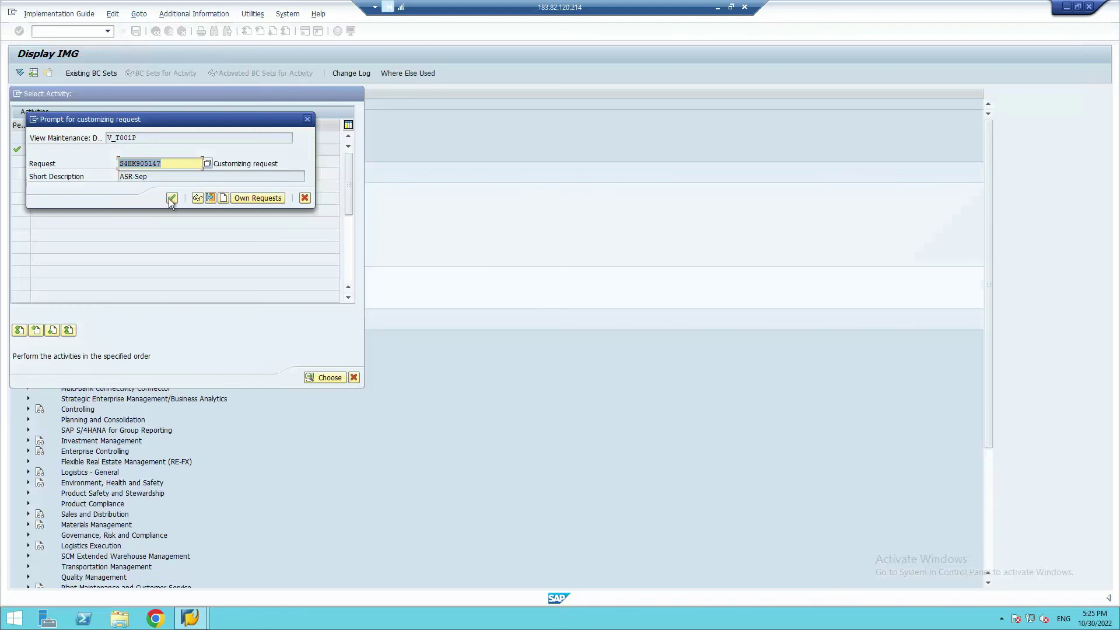
left_click(172, 198)
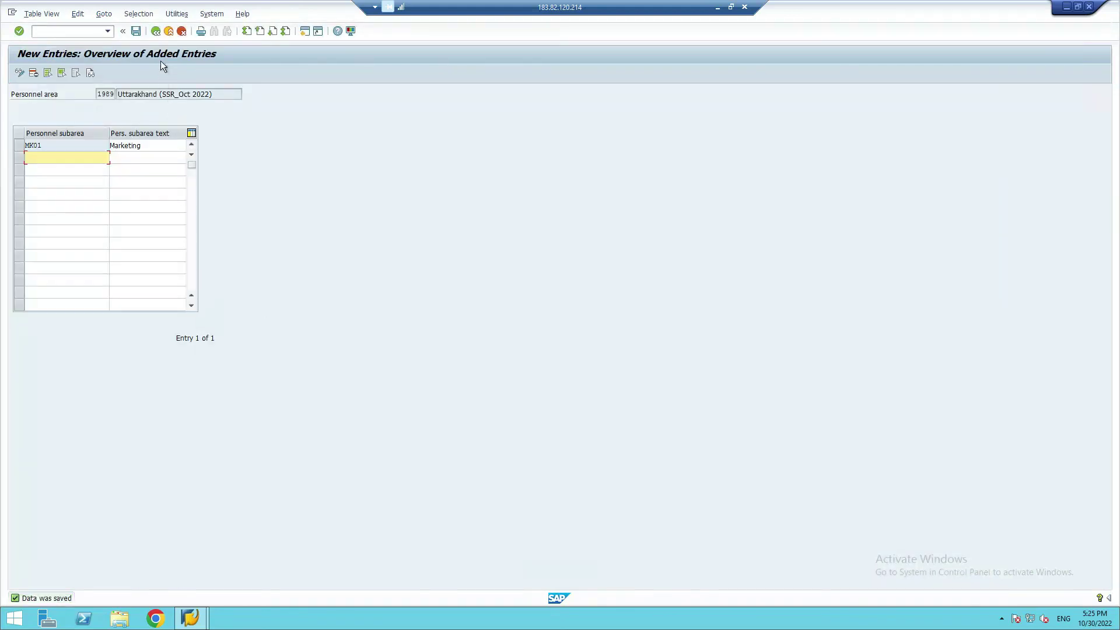
left_click(156, 31)
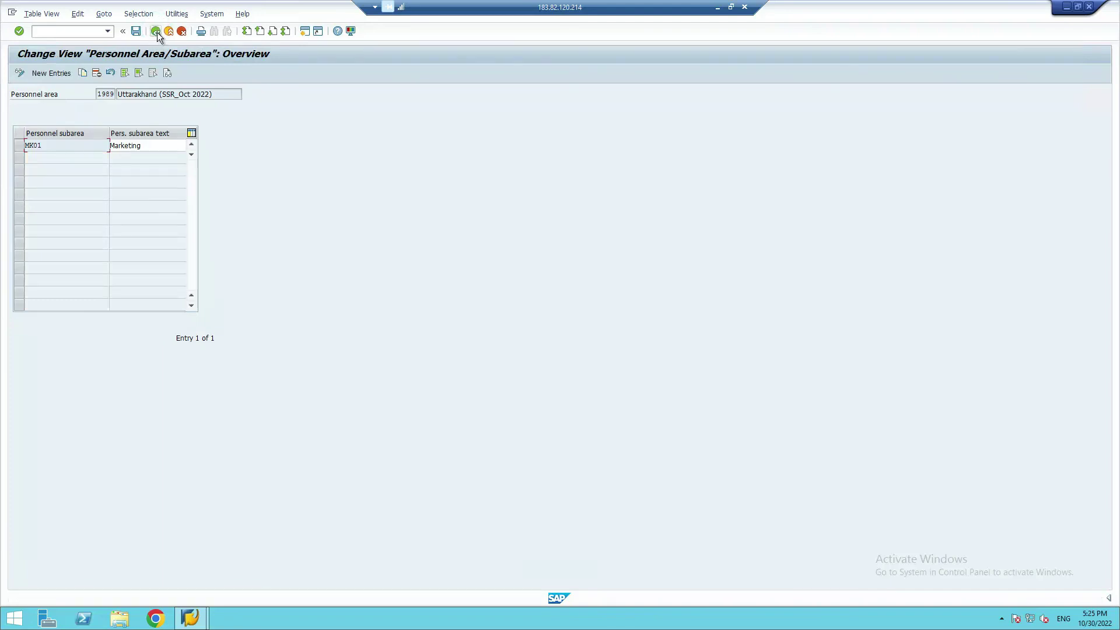
left_click(157, 31)
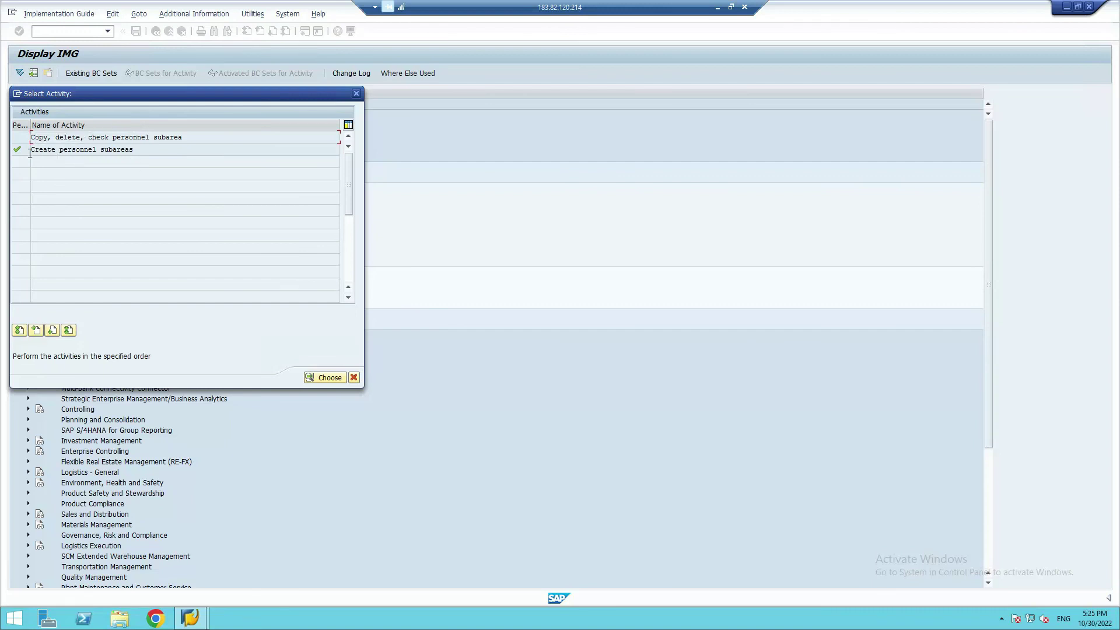
Open the Create personnel subareas activity with personnel area 1999 as the work area.
double_click(116, 150)
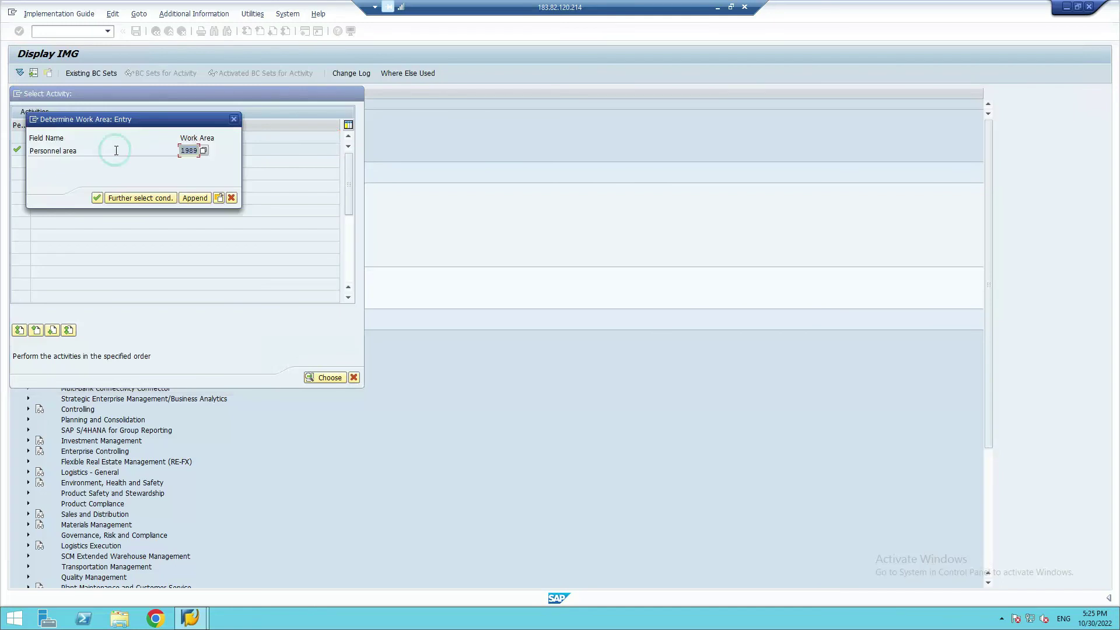
left_click(193, 151)
key("BackSpace")
key("BackSpace")
key("BackSpace")
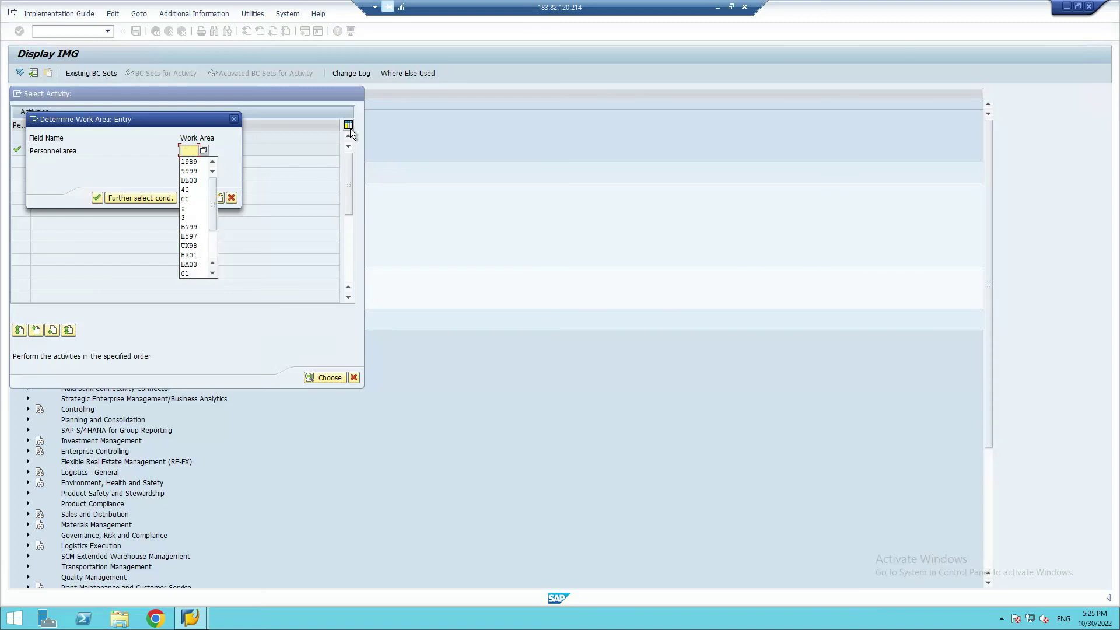
type("1999")
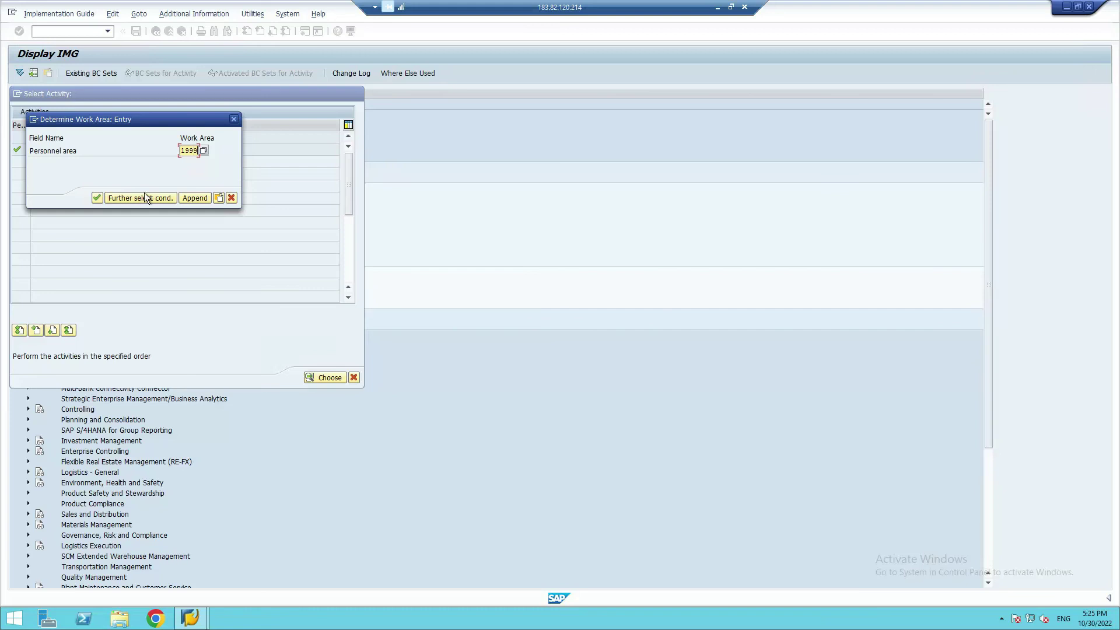
left_click(95, 198)
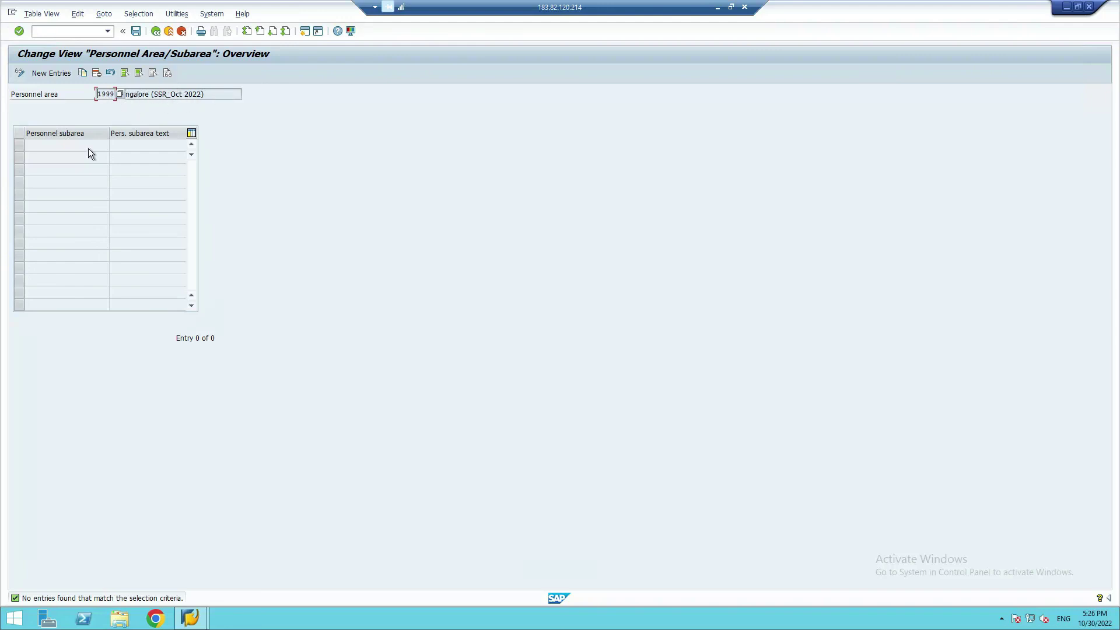
Check Bangalore's subareas in the blueprint sheet and create a new entry HR01 with the text Human Resource.
left_click(42, 72)
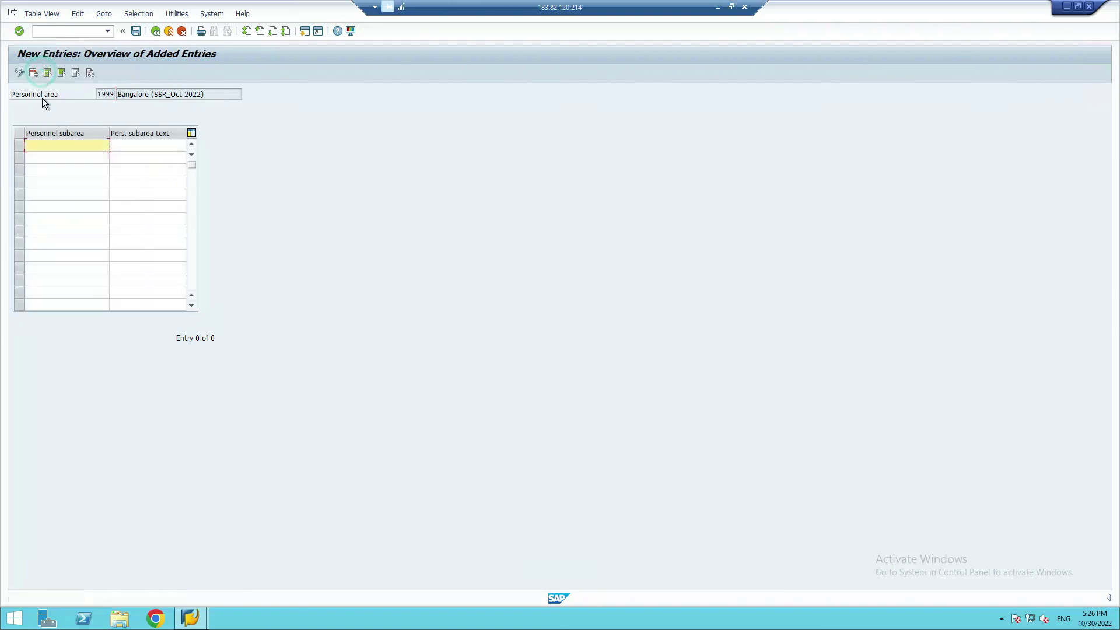
left_click(52, 146)
left_click(718, 7)
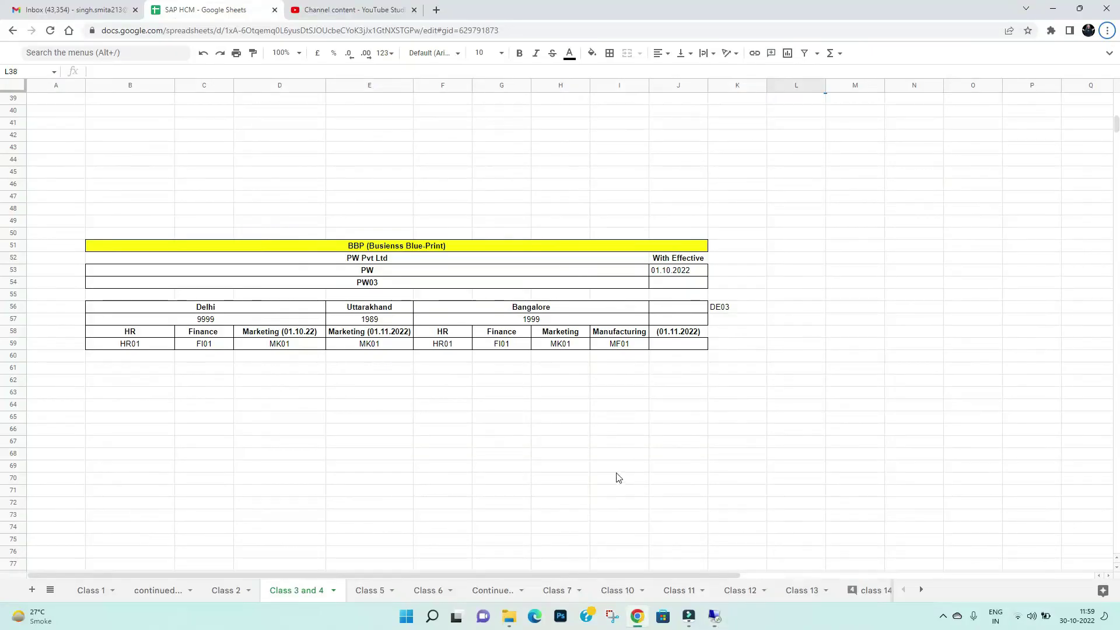
left_click(717, 618)
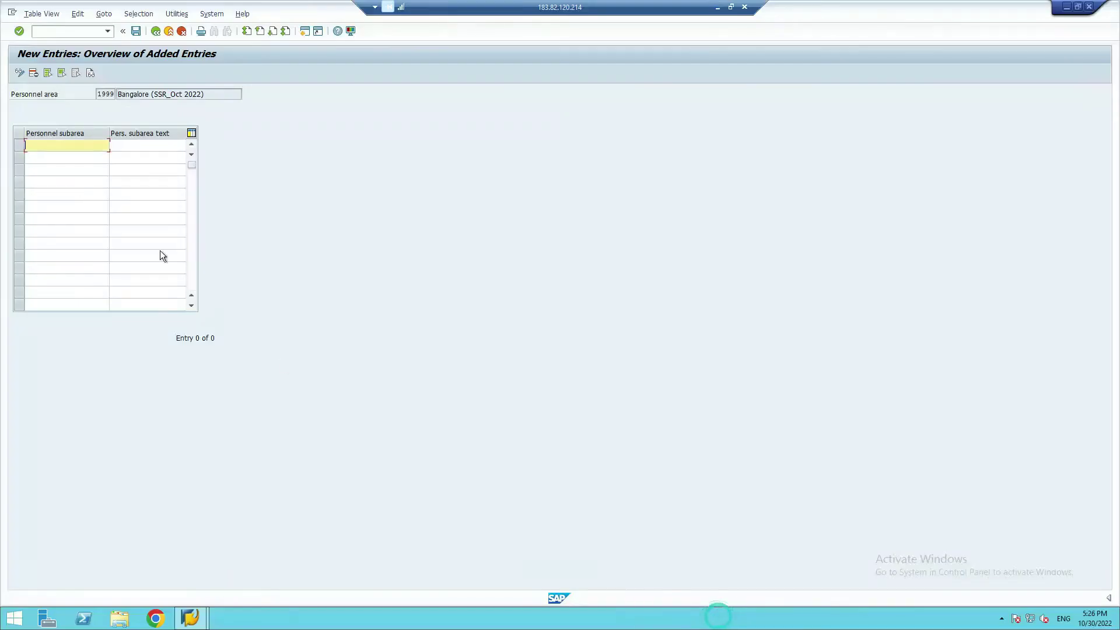
type("HR")
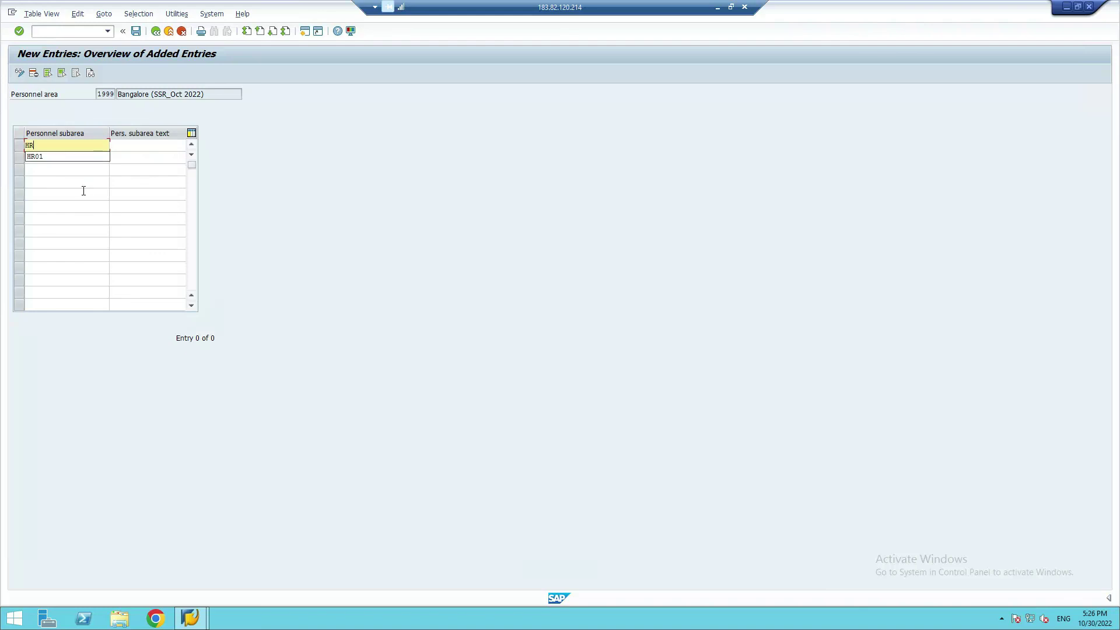
key("Down")
key("Tab")
type("Hu")
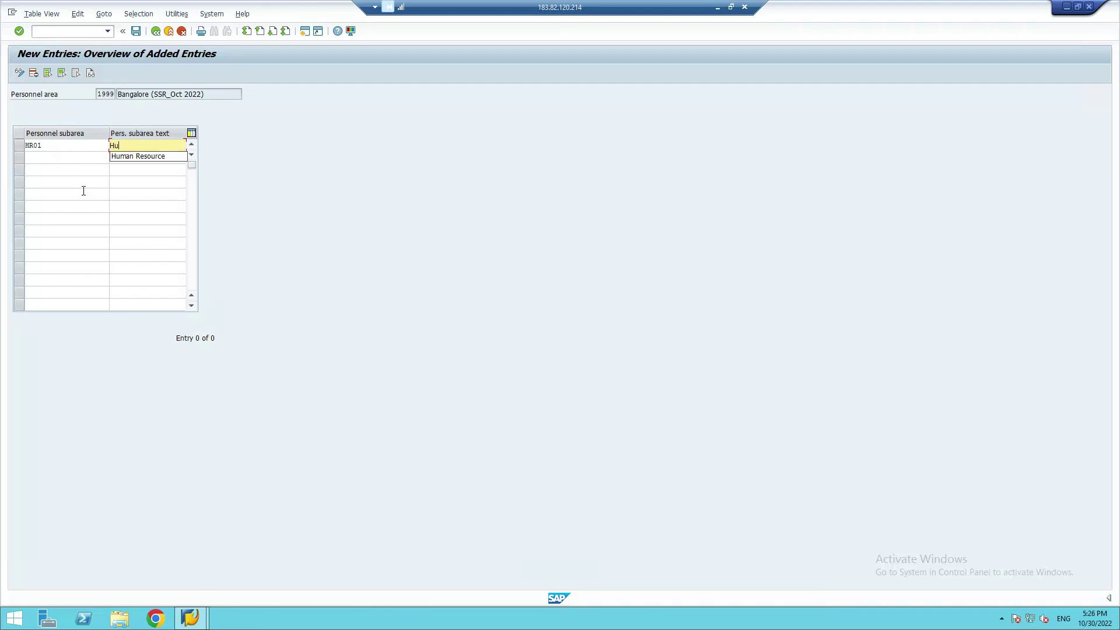
key("Down")
key("Tab")
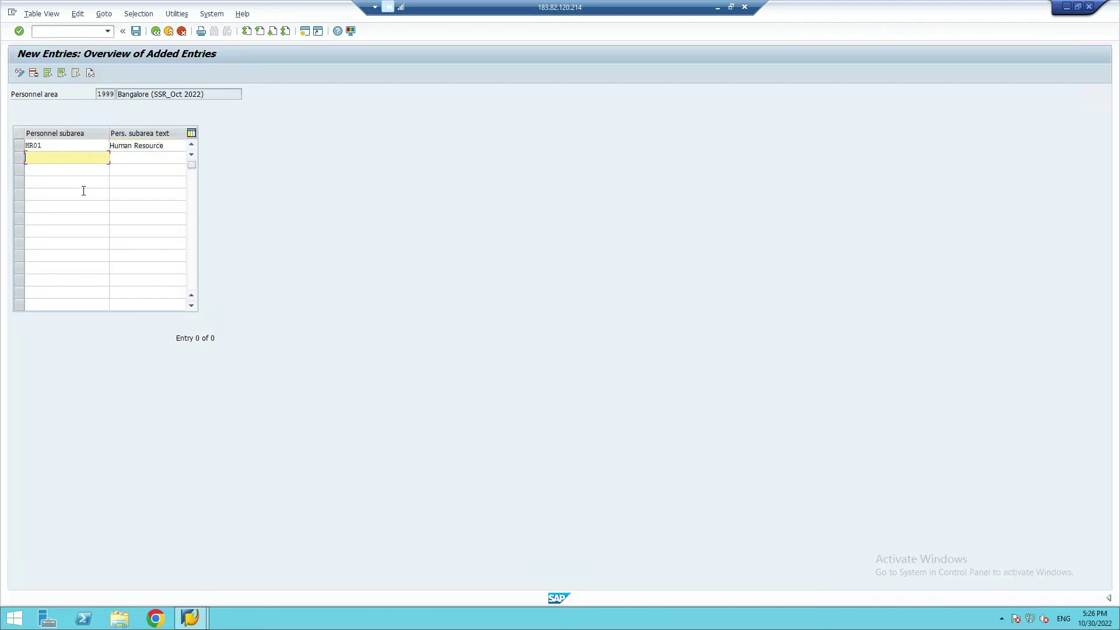
Add subarea FI01 with the text Finance to the Bangalore personnel area.
type("FI")
left_click(49, 168)
key("Tab")
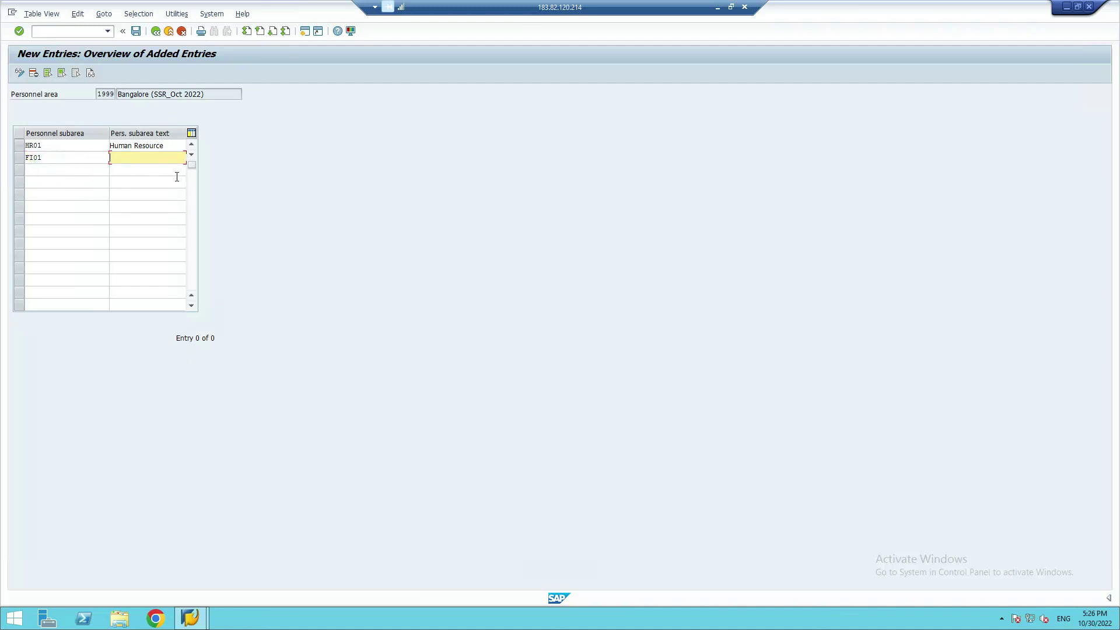
type("Fin")
left_click(129, 170)
Add subarea MK01 with the text Marketing to the Bangalore personnel area.
left_click(63, 168)
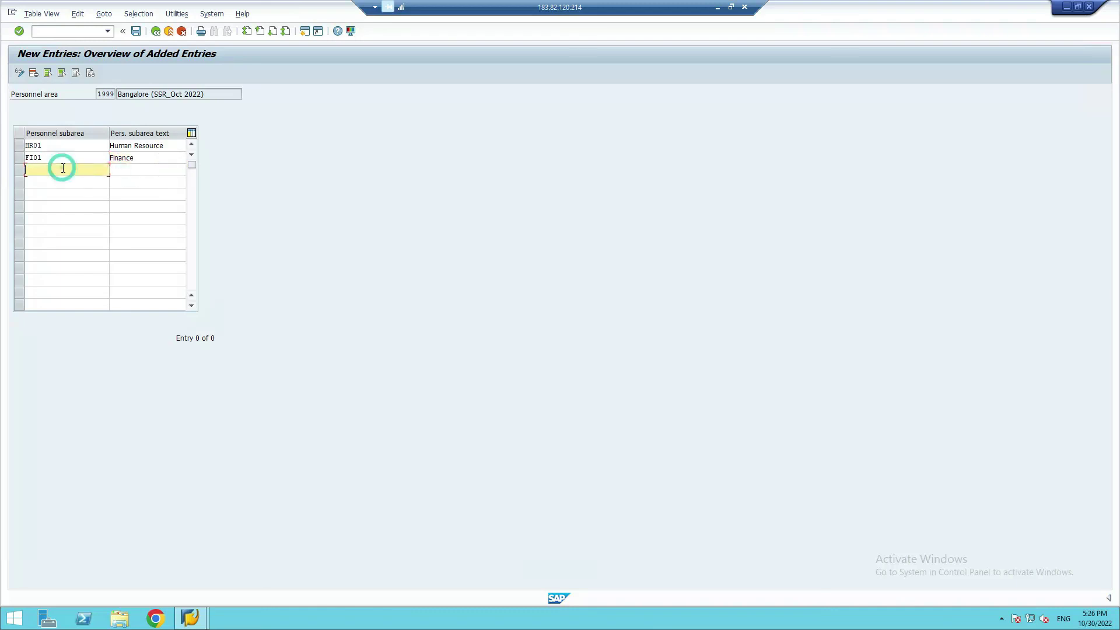
type("MK")
left_click(44, 181)
key("Tab")
type("Marketing")
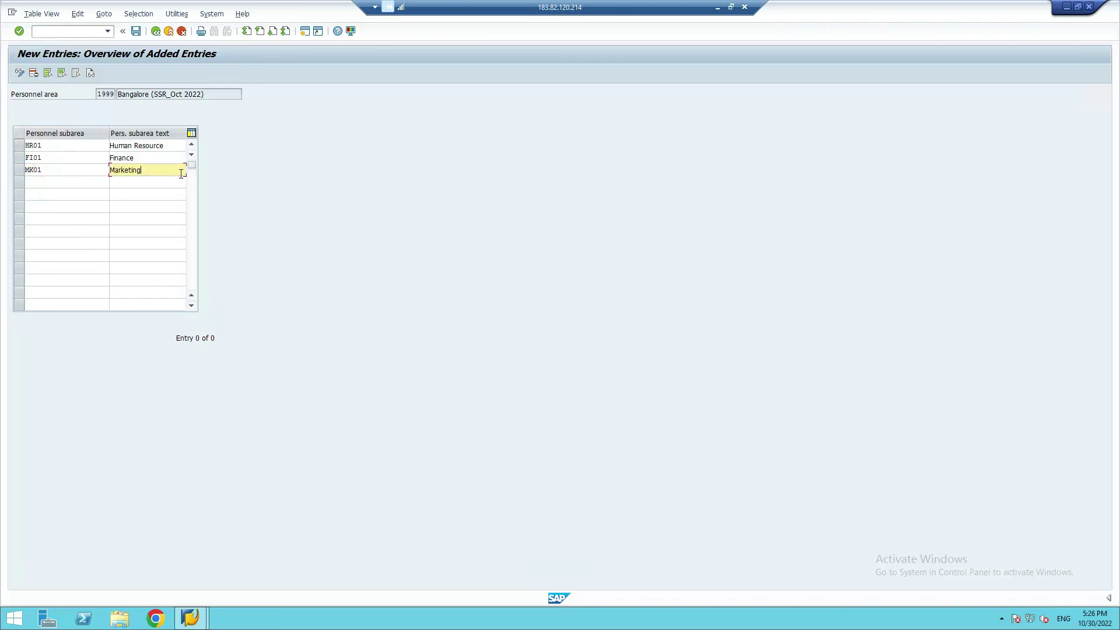
Add subarea MF01 with the text Manufaturing to the Bangalore personnel area and validate the new entries.
left_click(60, 182)
type("MF01")
key("Tab")
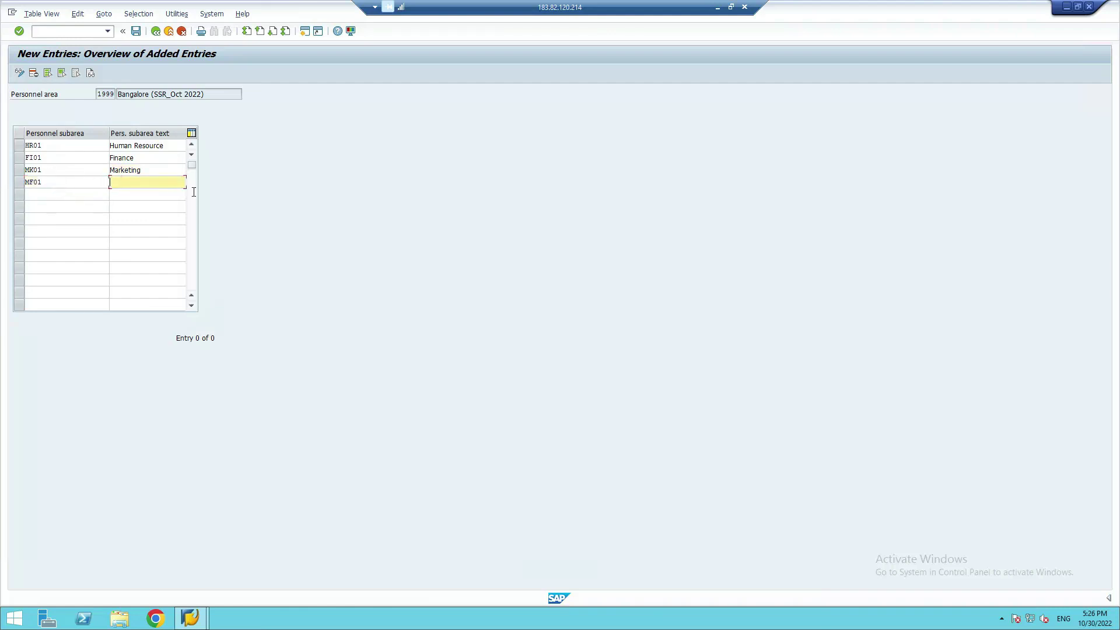
type("Manufaturing")
key("Tab")
key("Return")
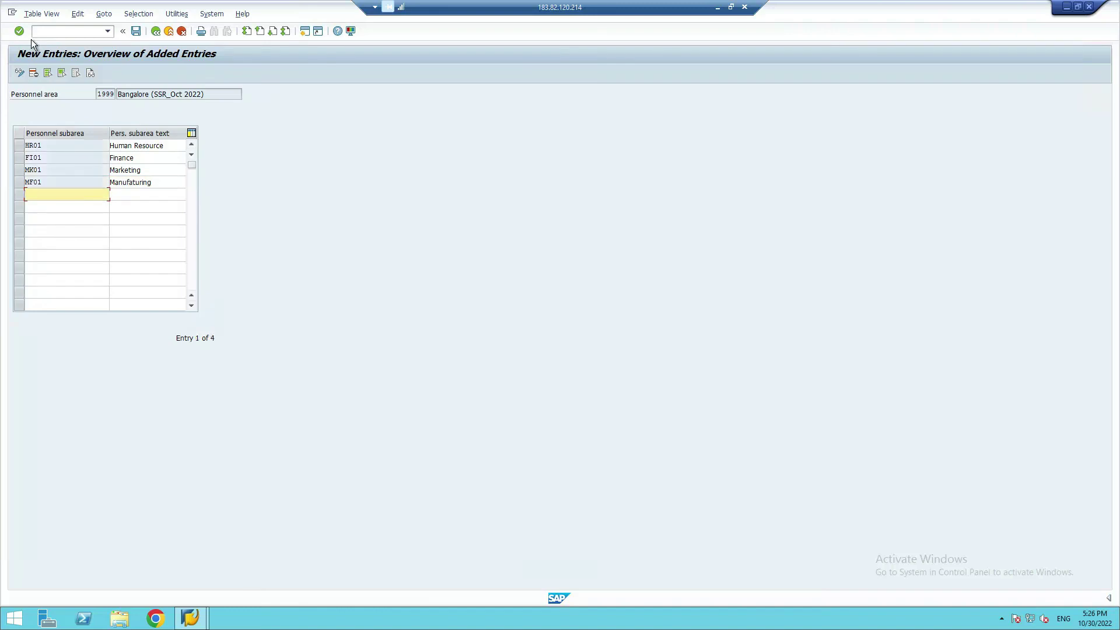
Save the Bangalore subareas under the proposed customizing request and return to the activity selection.
left_click(137, 31)
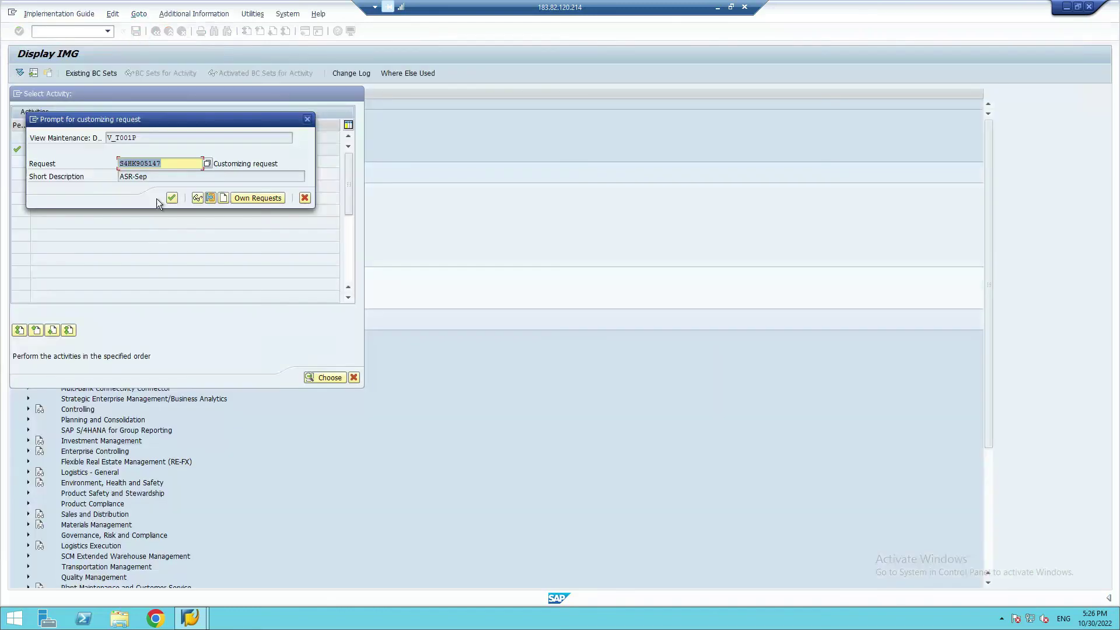
left_click(171, 198)
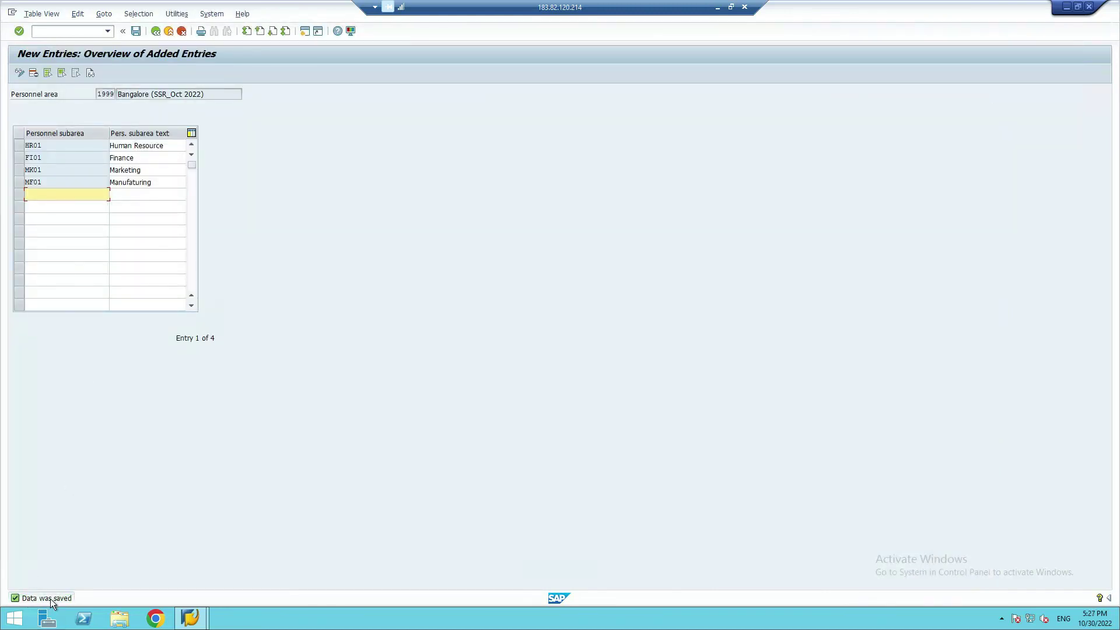
left_click(156, 32)
left_click(156, 32)
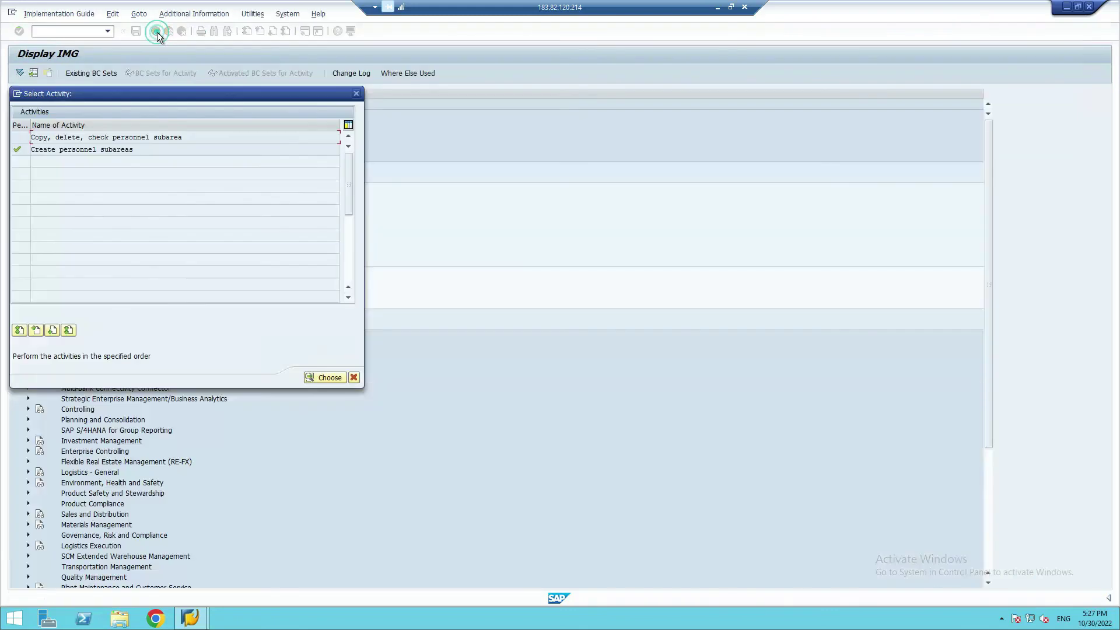
Open the Copy, delete, check personnel subarea activity, leave it without changes and close the activity selection.
left_click(330, 378)
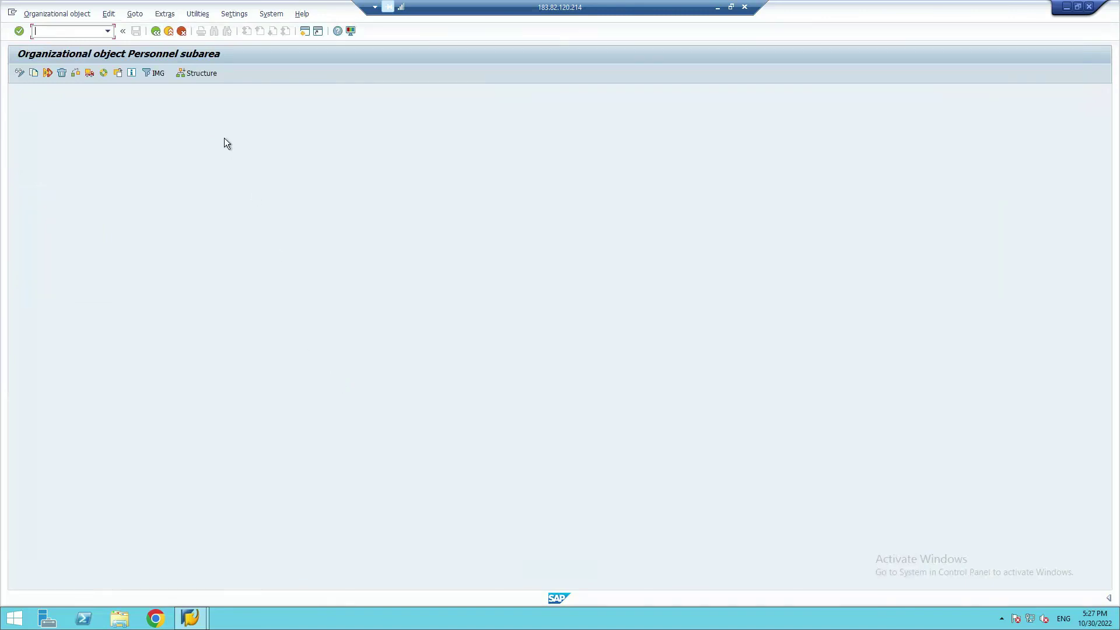
left_click(155, 31)
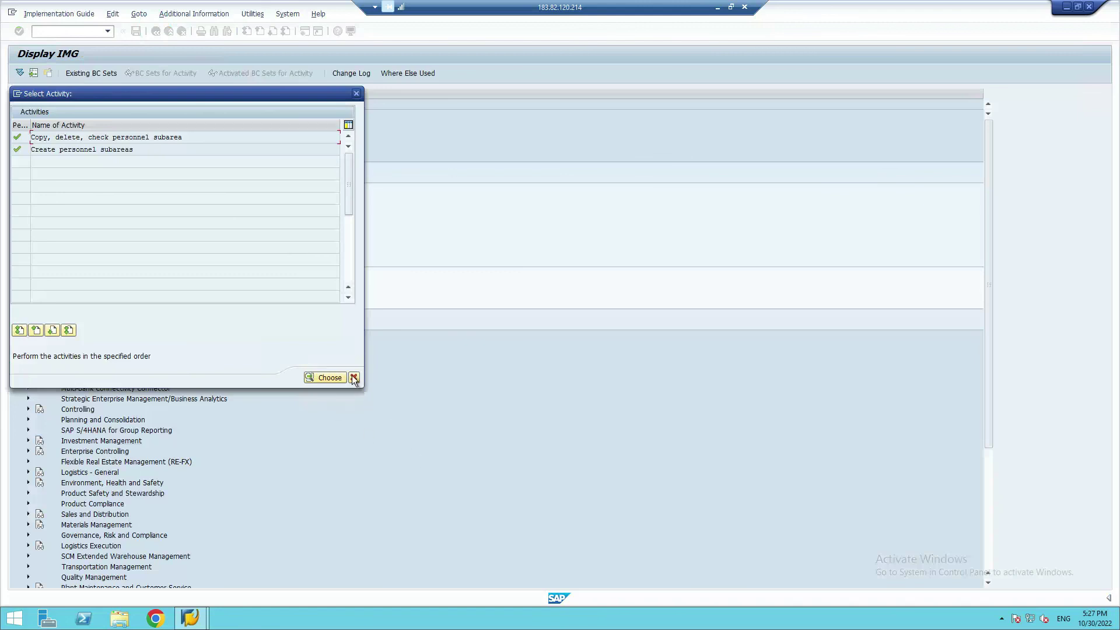
left_click(354, 377)
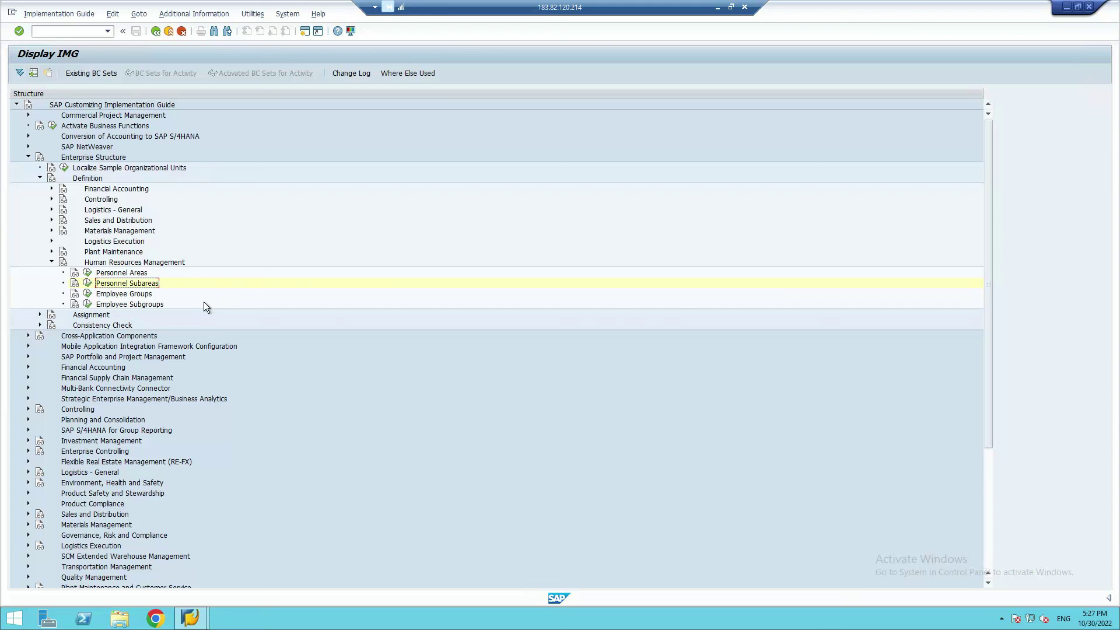
Collapse the Definition branch of Enterprise Structure and expand Human Resources Management under Assignment.
left_click(52, 262)
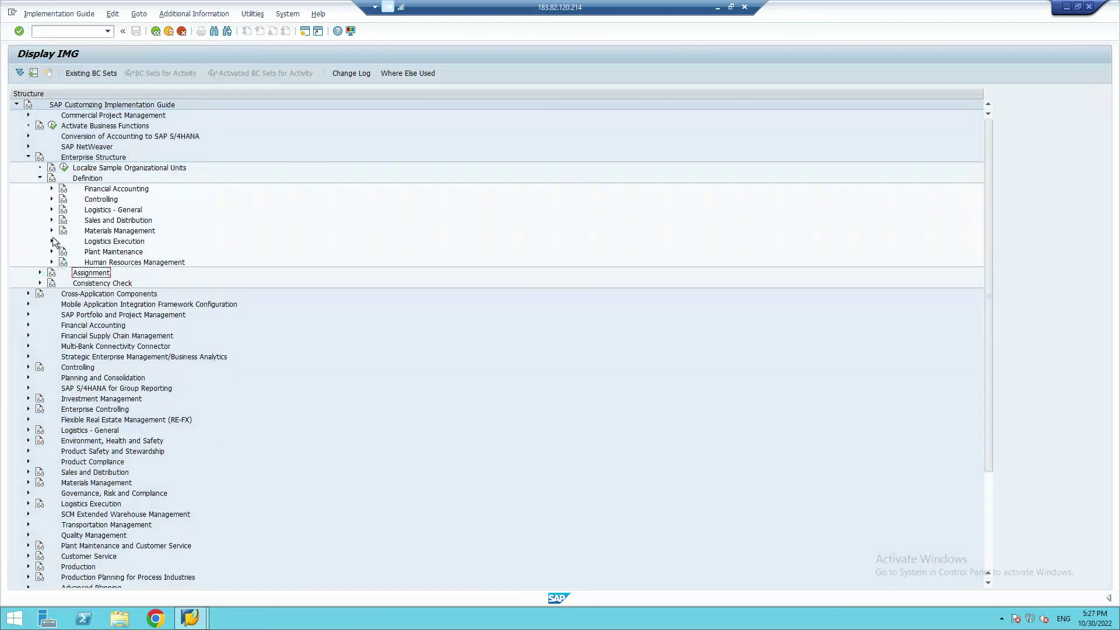
left_click(39, 178)
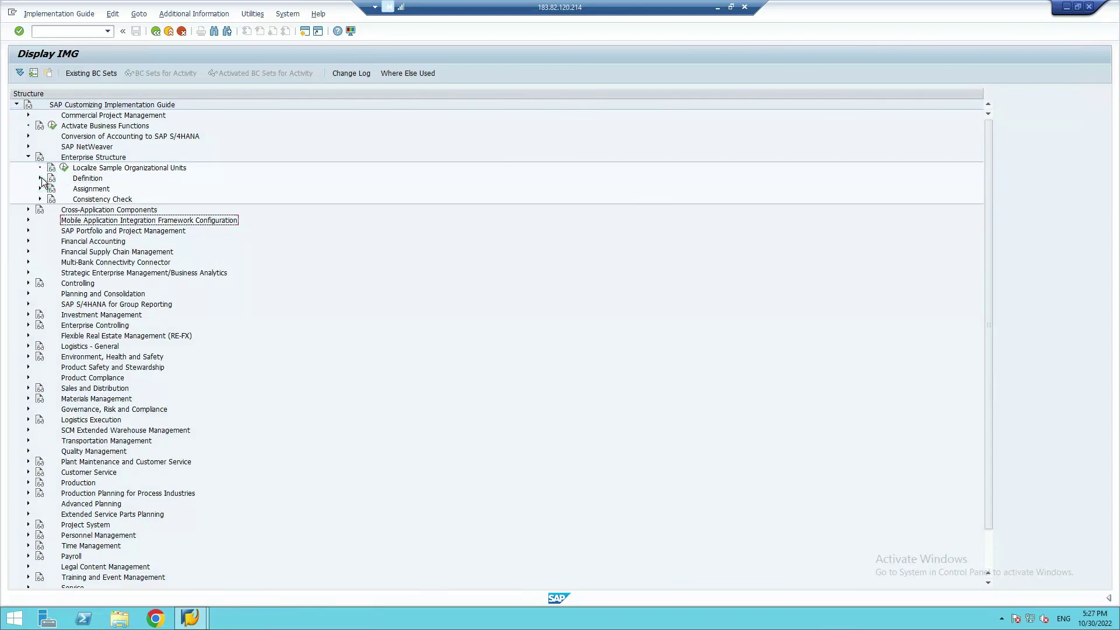
left_click(28, 157)
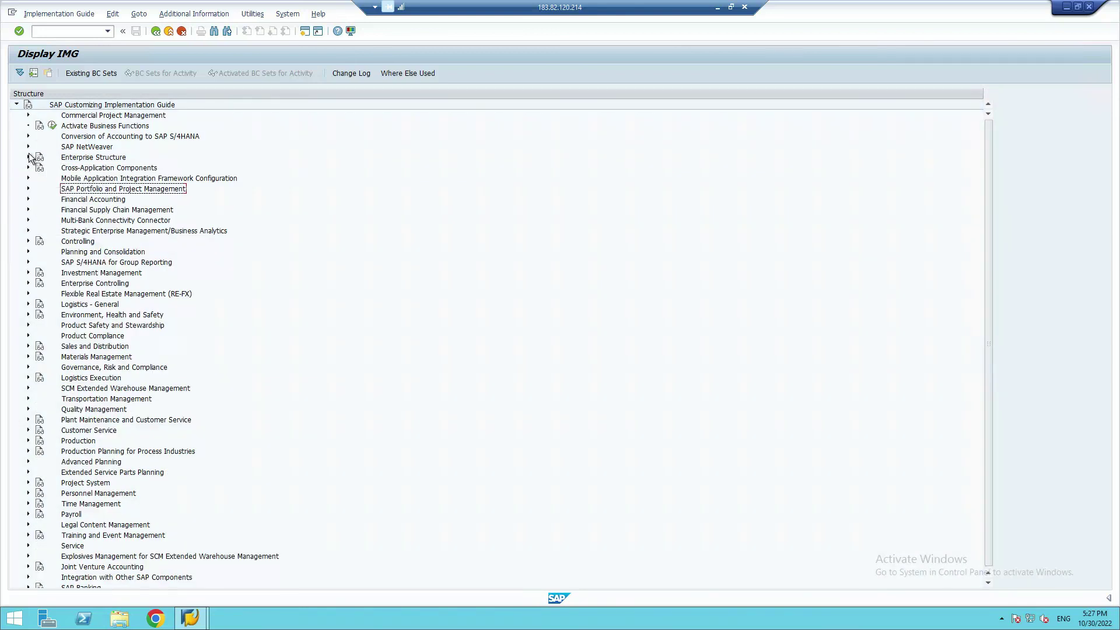
left_click(29, 155)
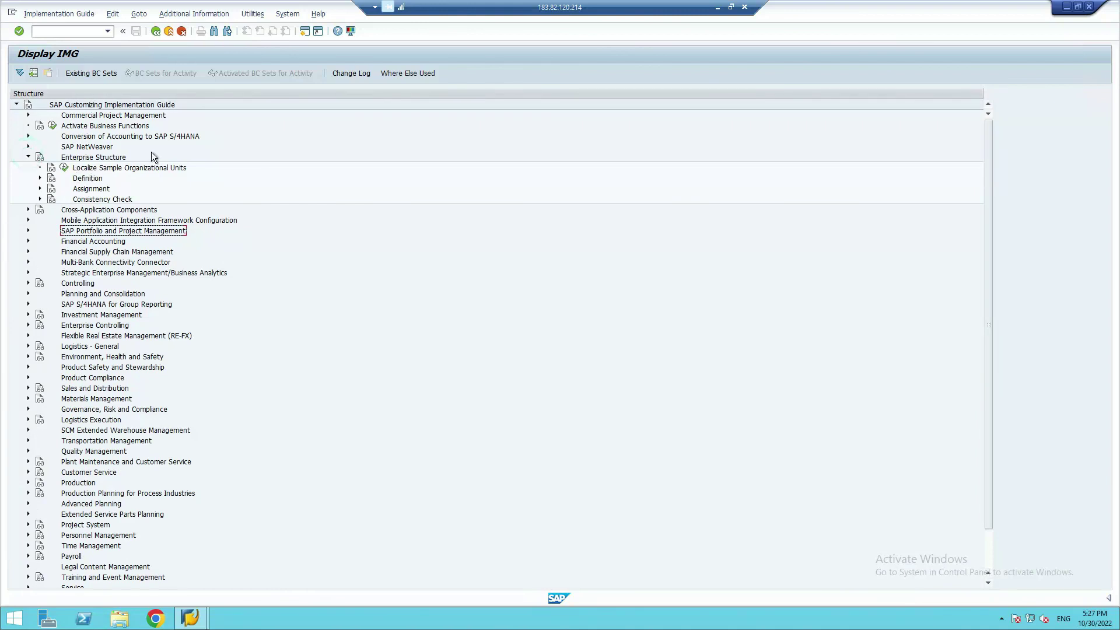
left_click(39, 189)
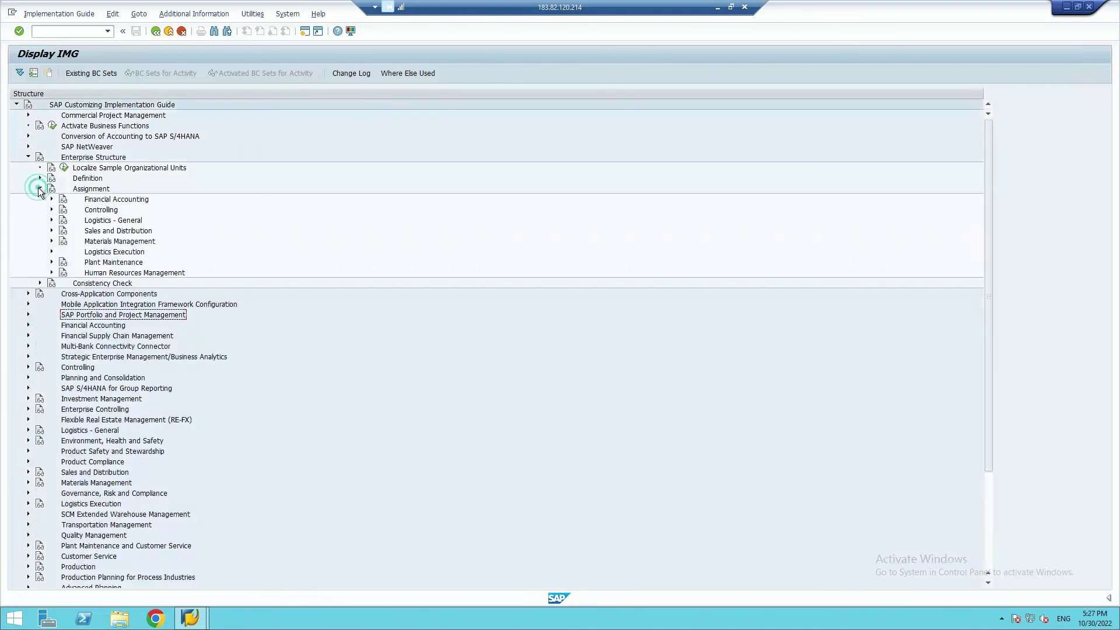
left_click(51, 272)
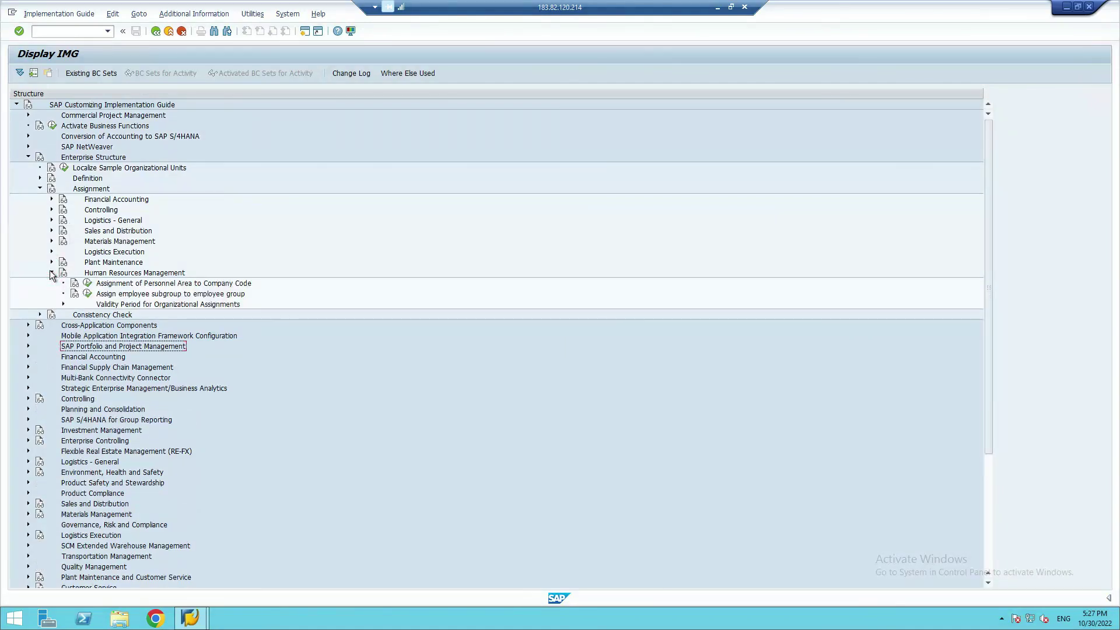